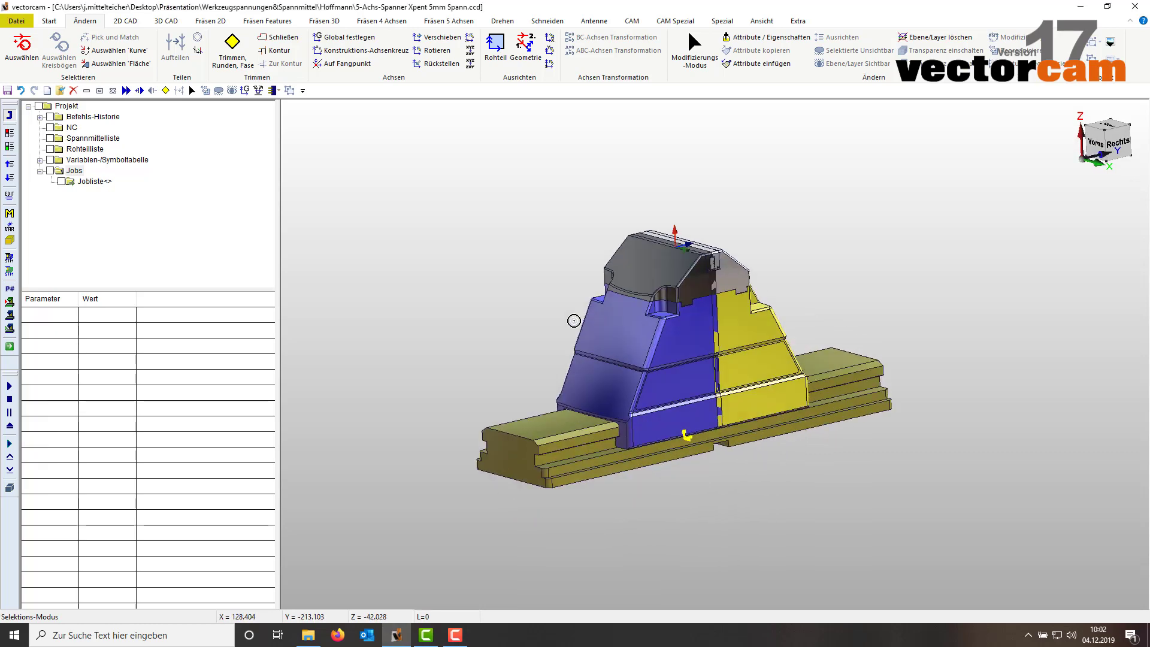
Orbit the vise and inspect one of its parts
mouse_move(572, 321)
middle_down()
mouse_move(460, 290)
mouse_move(688, 411)
mouse_move(676, 419)
middle_up()
scroll(687, 411, up, 5)
scroll(677, 419, down, 5)
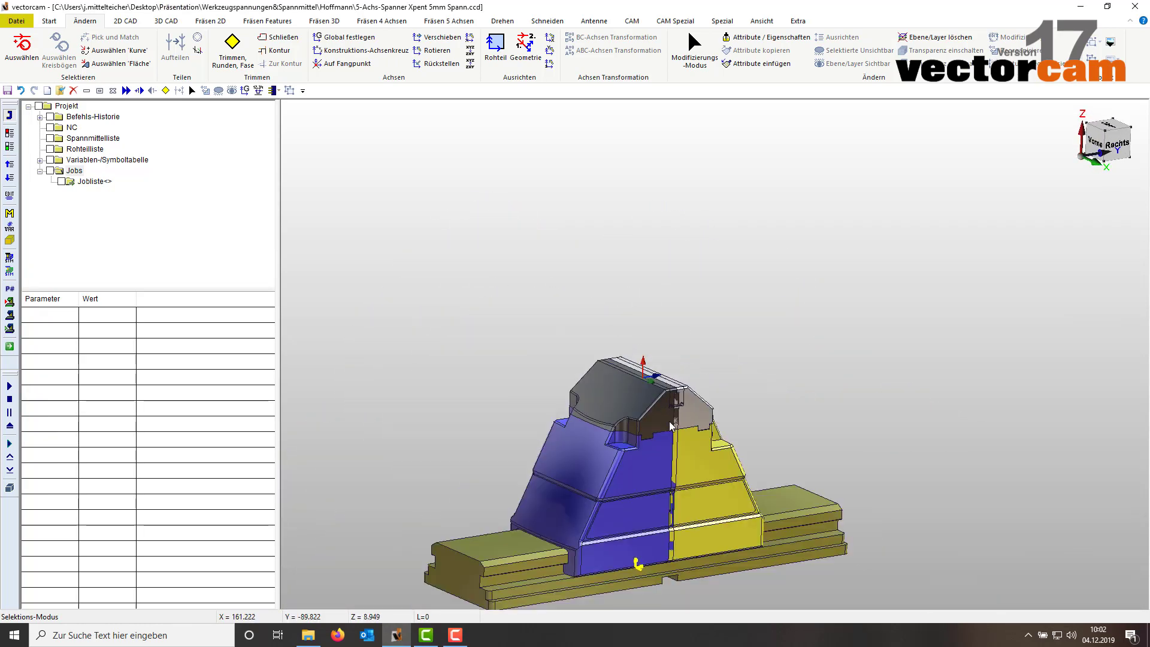
click(670, 425)
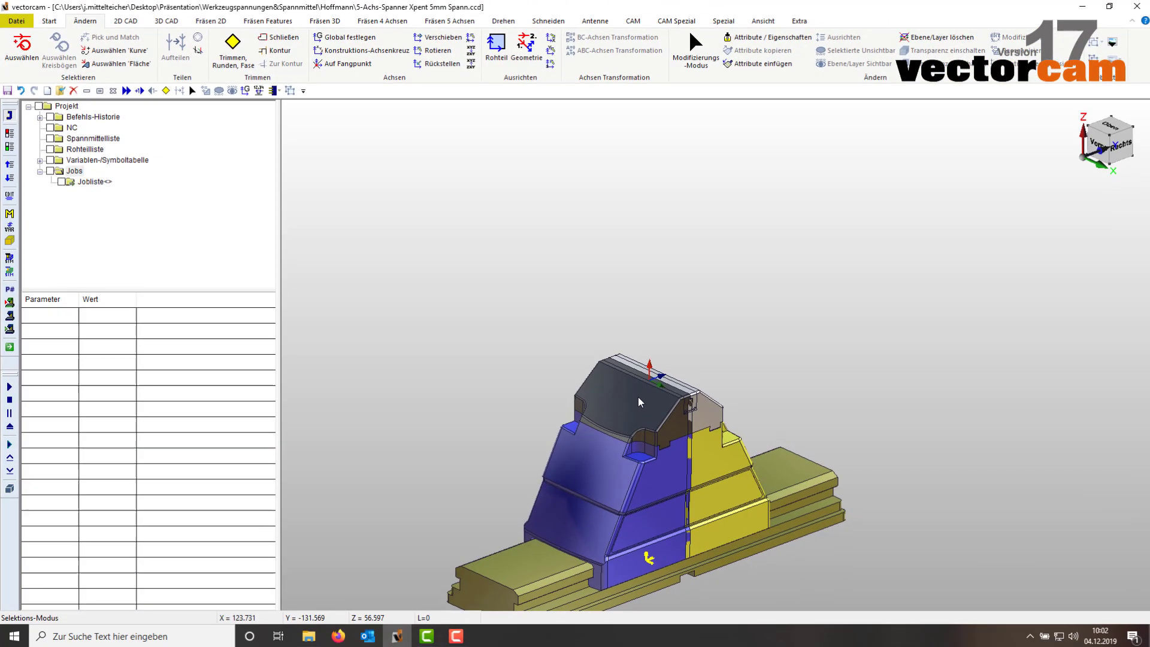
click(639, 401)
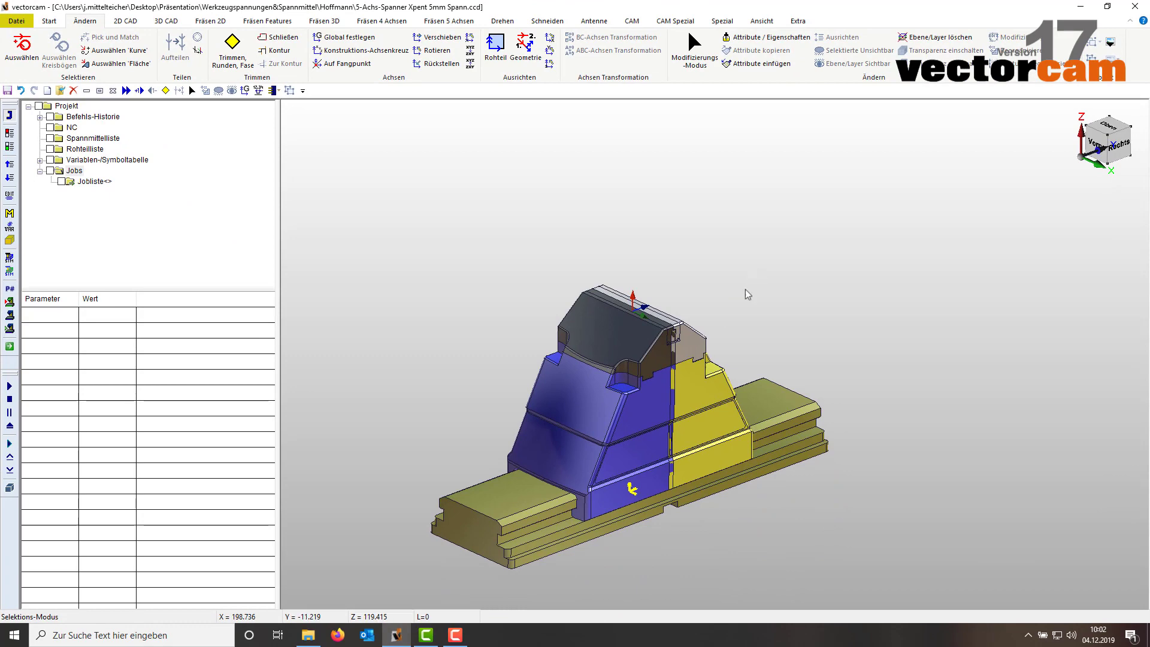
mouse_move(748, 294)
middle_down()
mouse_move(493, 303)
mouse_move(659, 385)
middle_up()
Register the grey top insert as clamping fixture 'Aufsatz vorne'
click(543, 297)
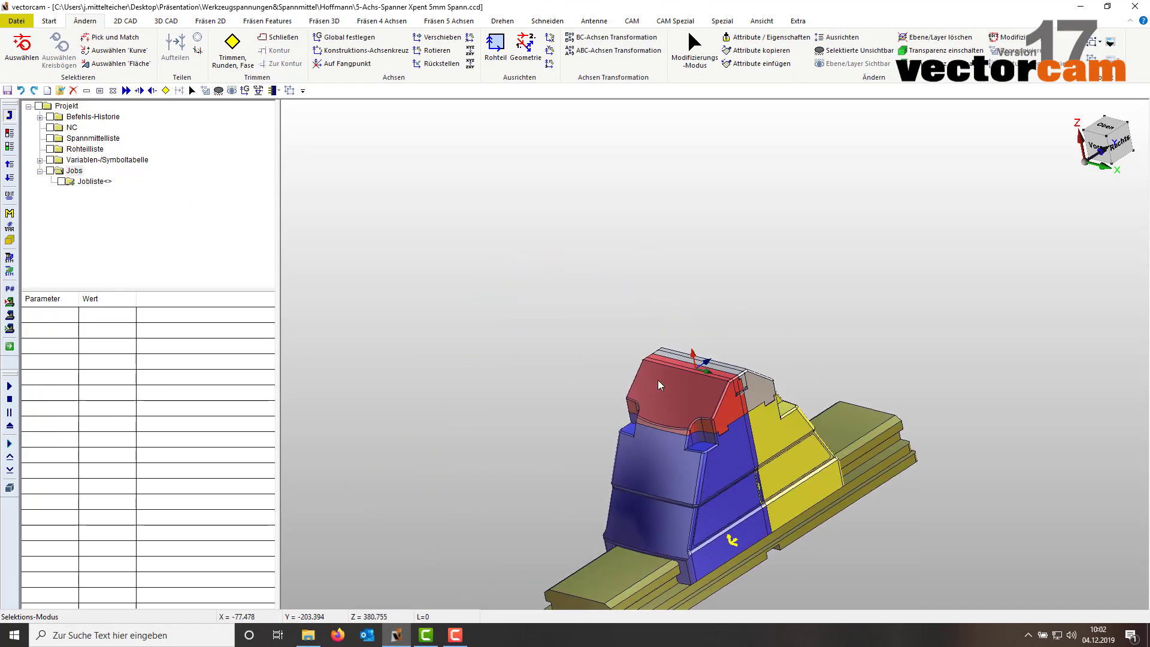
click(675, 21)
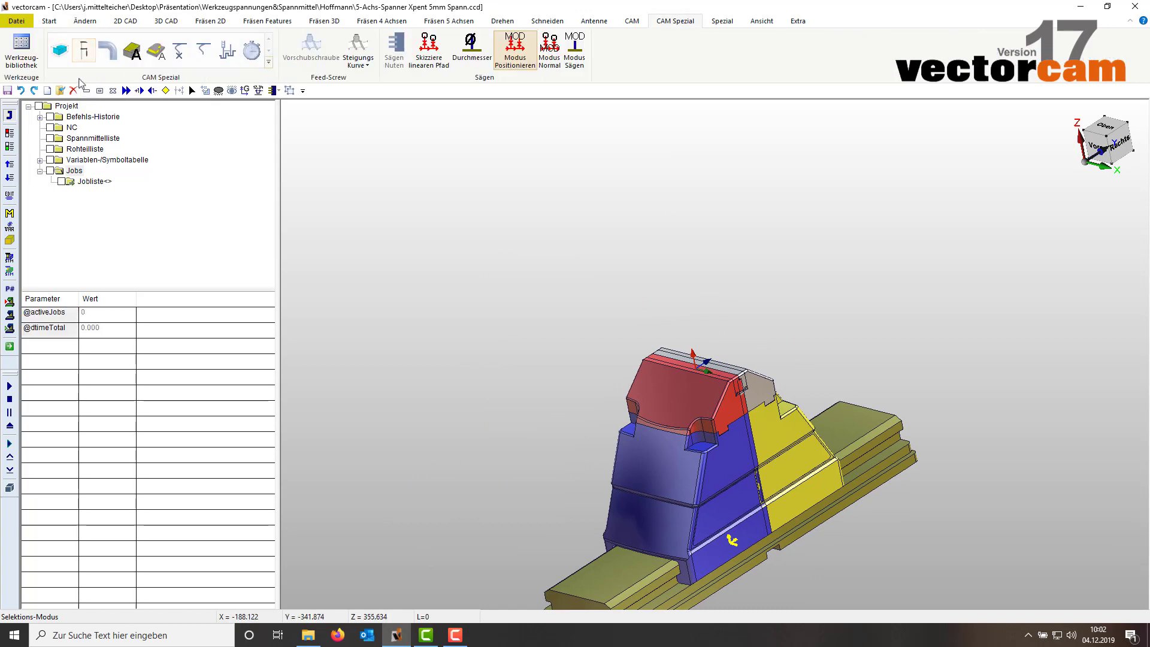
click(85, 54)
text(Aufsatz vorne)
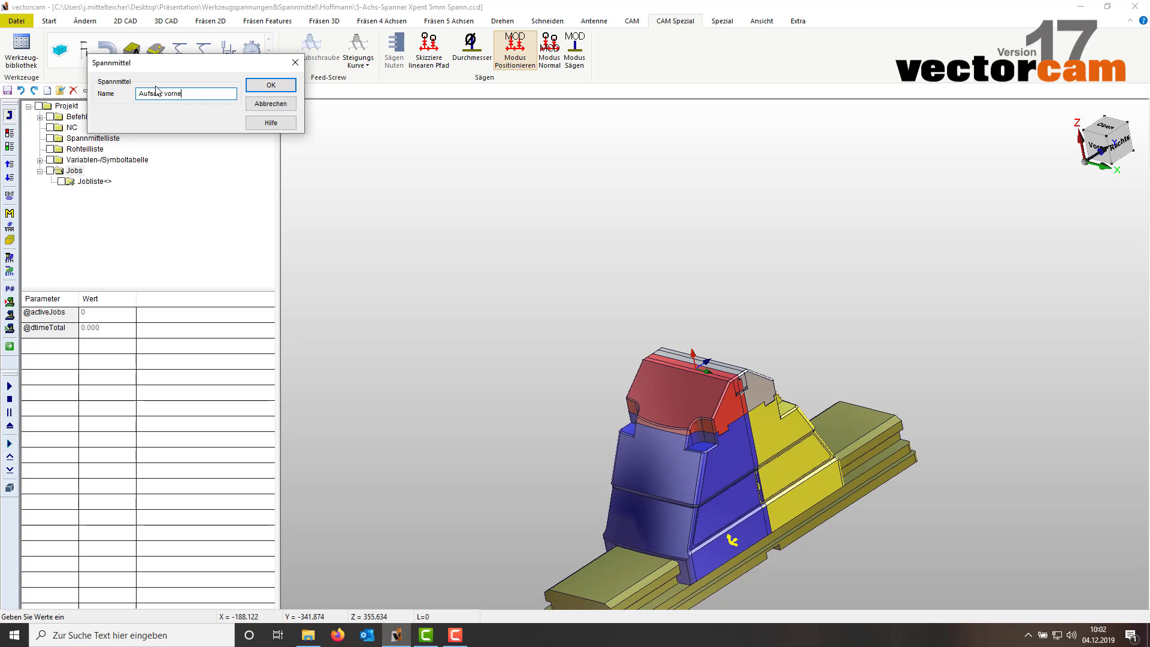
click(271, 85)
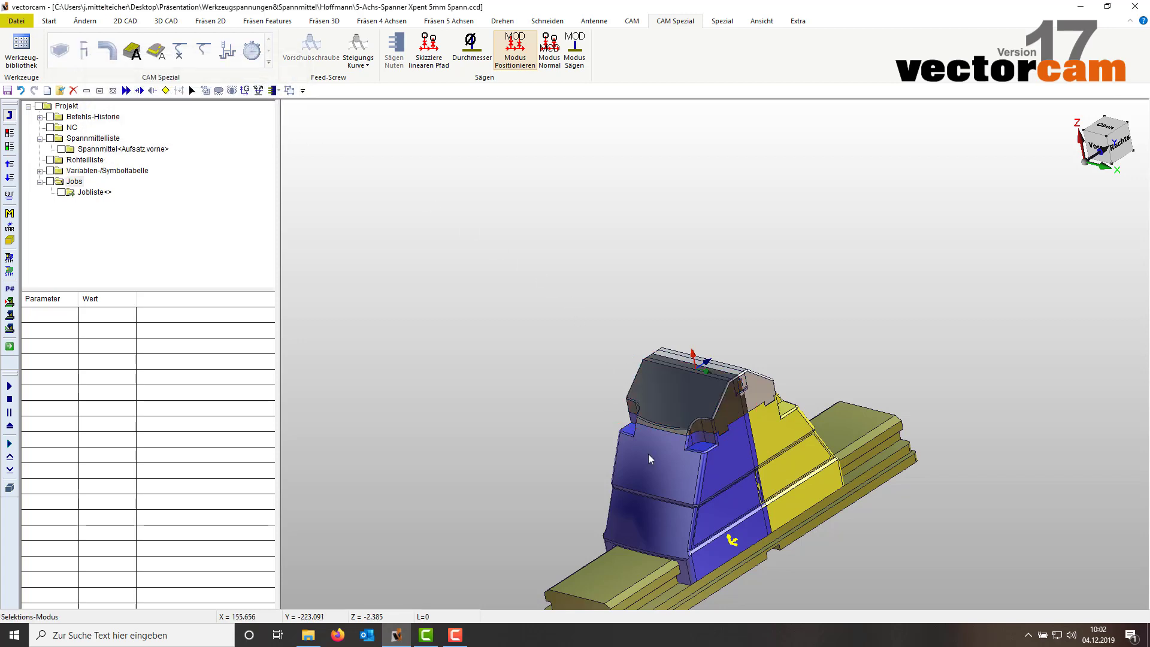
Register the blue front jaw as clamping fixture 'Backe vorne'
click(664, 486)
click(91, 60)
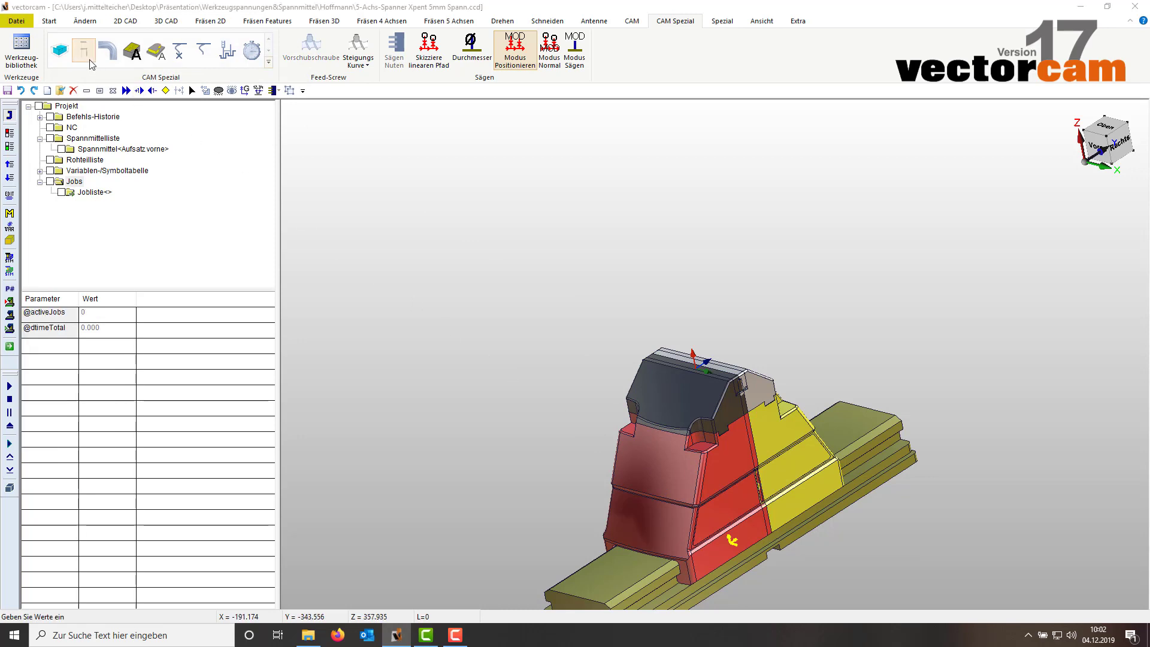
text(Backe vorne)
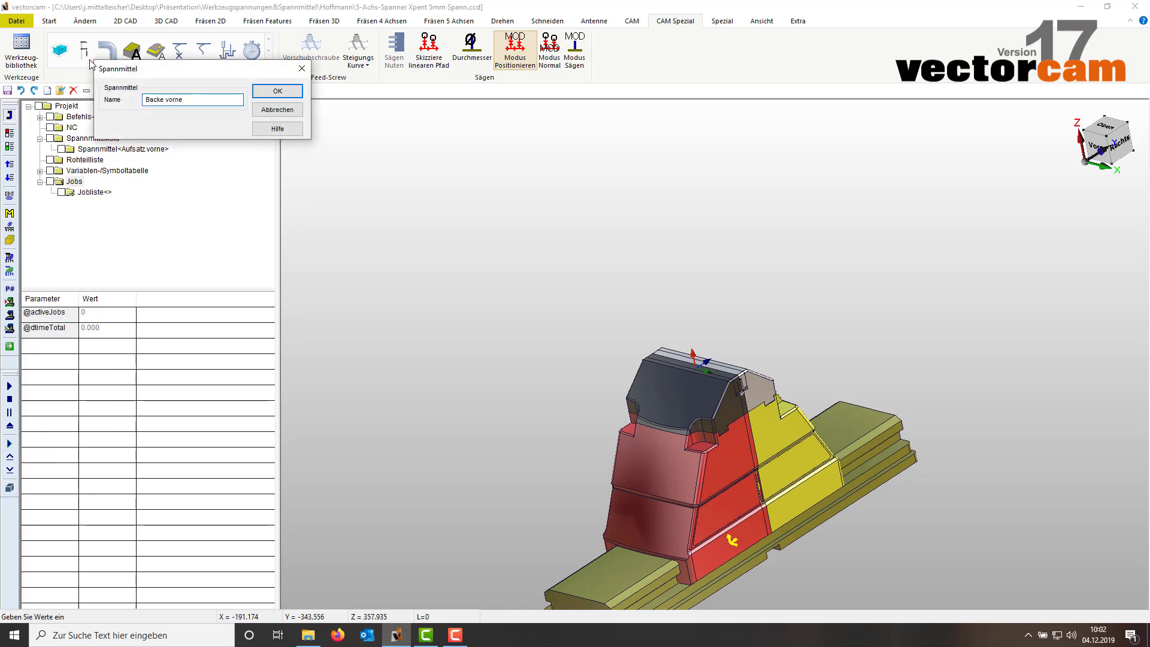
click(262, 93)
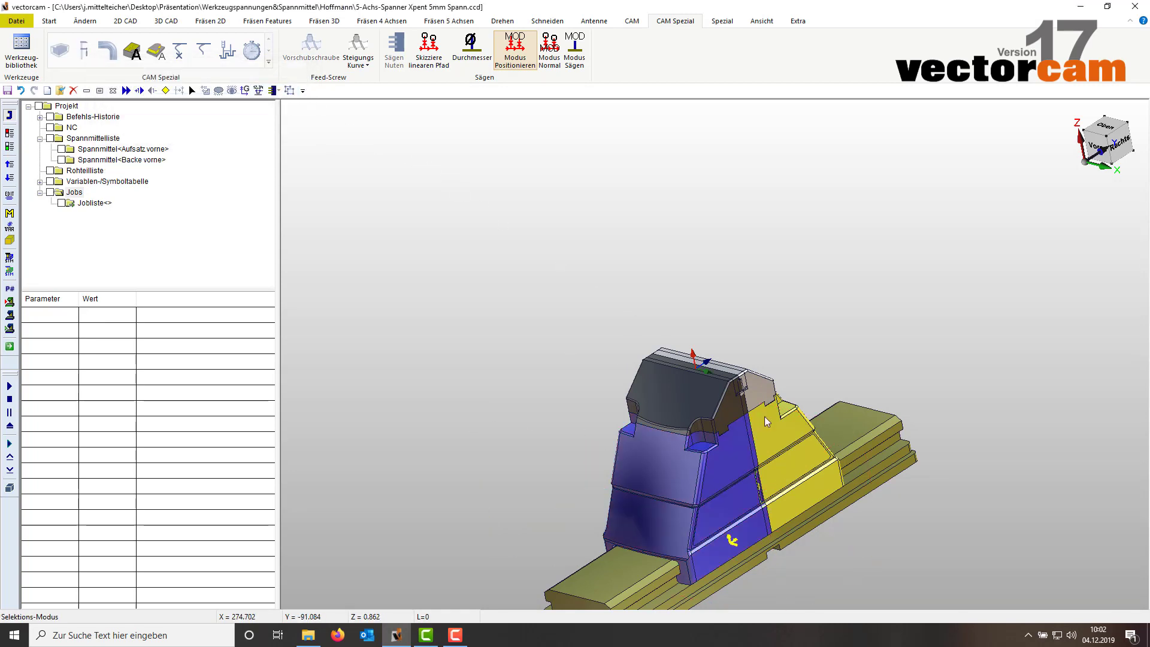
Add the rear insert and yellow rear jaw as fixtures 'Aufsatz hinten' and 'Backe hinten'
click(796, 440)
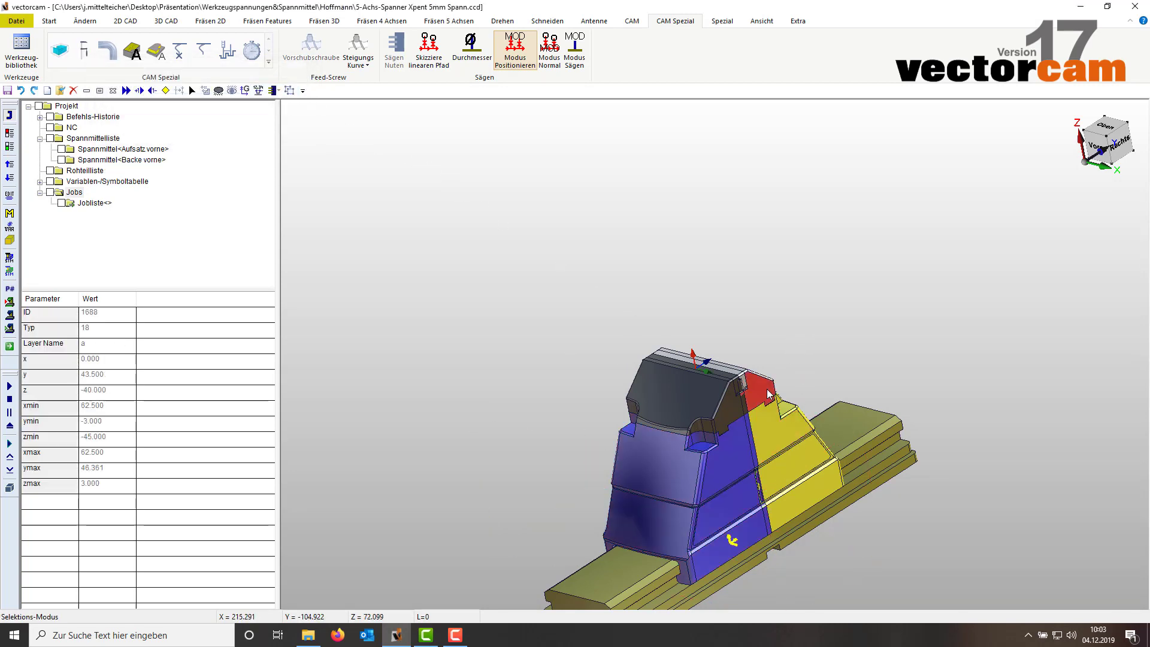
click(84, 53)
text(Aufsatz hinten)
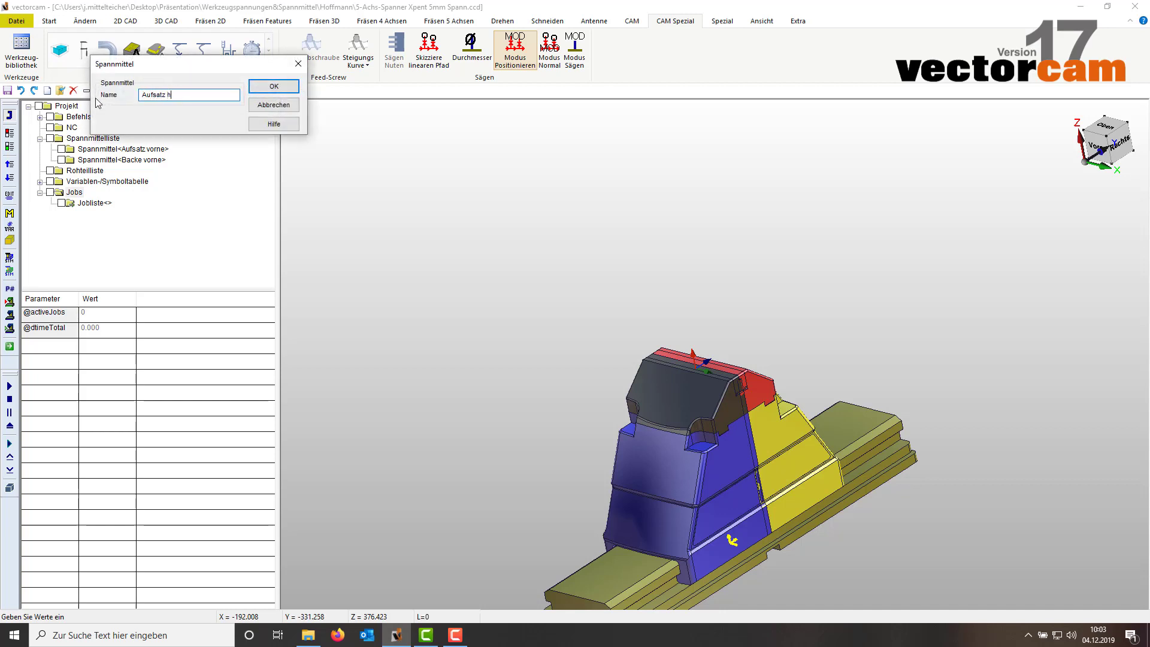
click(252, 89)
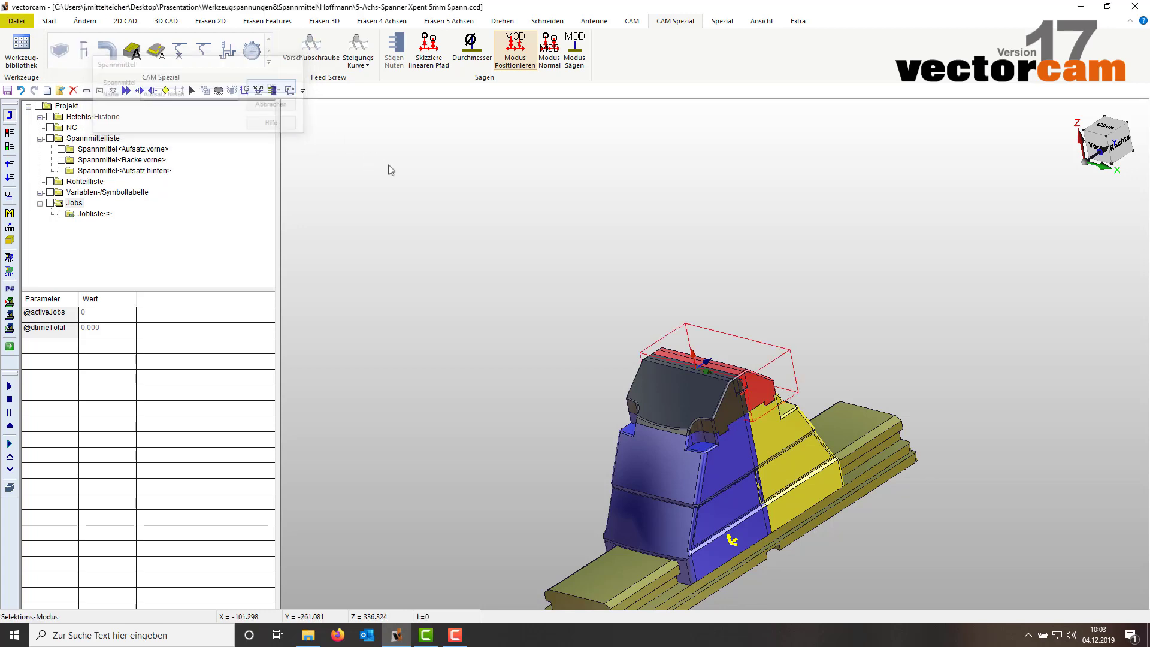
click(795, 434)
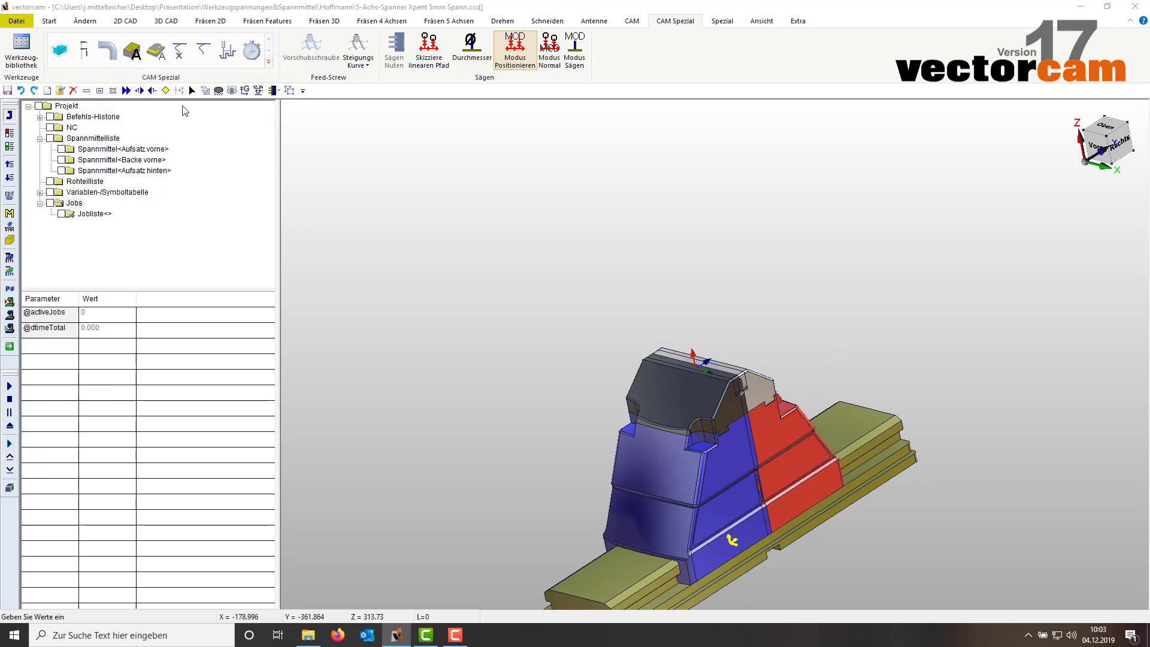
text(Backe hinten)
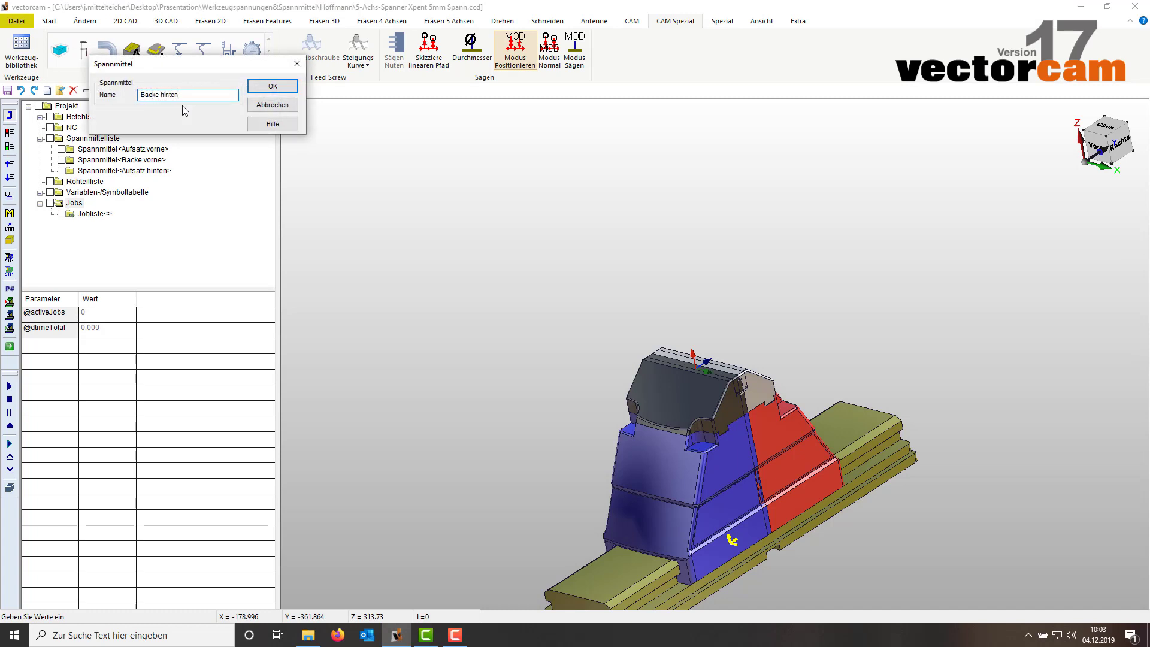
click(270, 87)
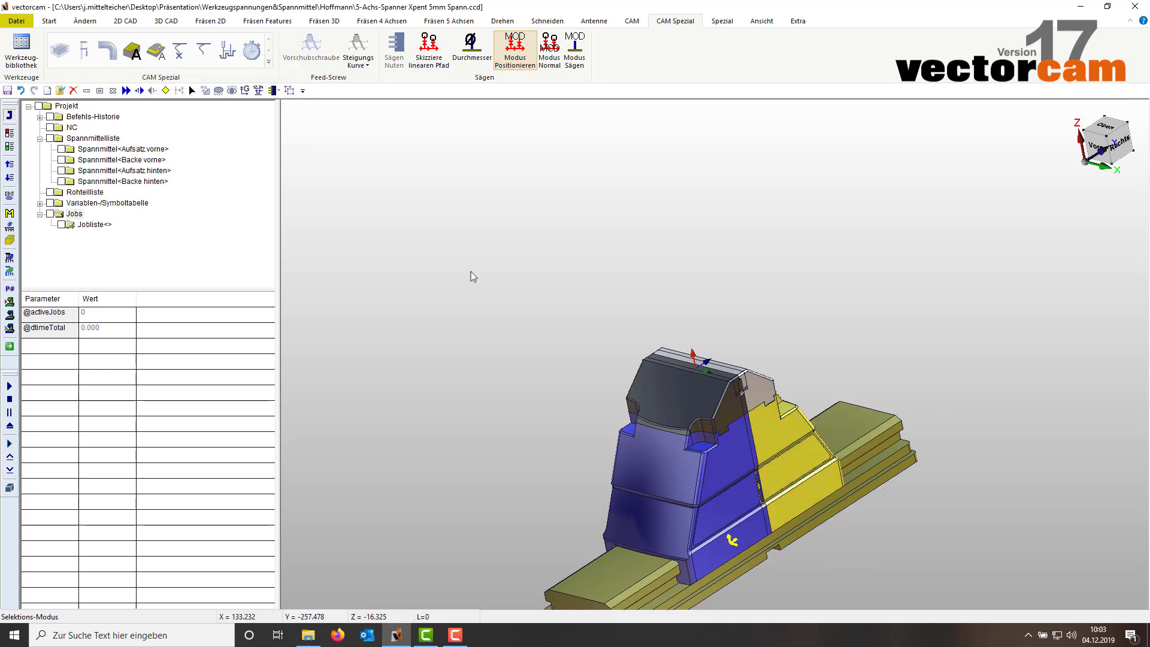
Add the base slide as fixture 'Schlitten', then clear the selection
click(622, 562)
click(622, 562)
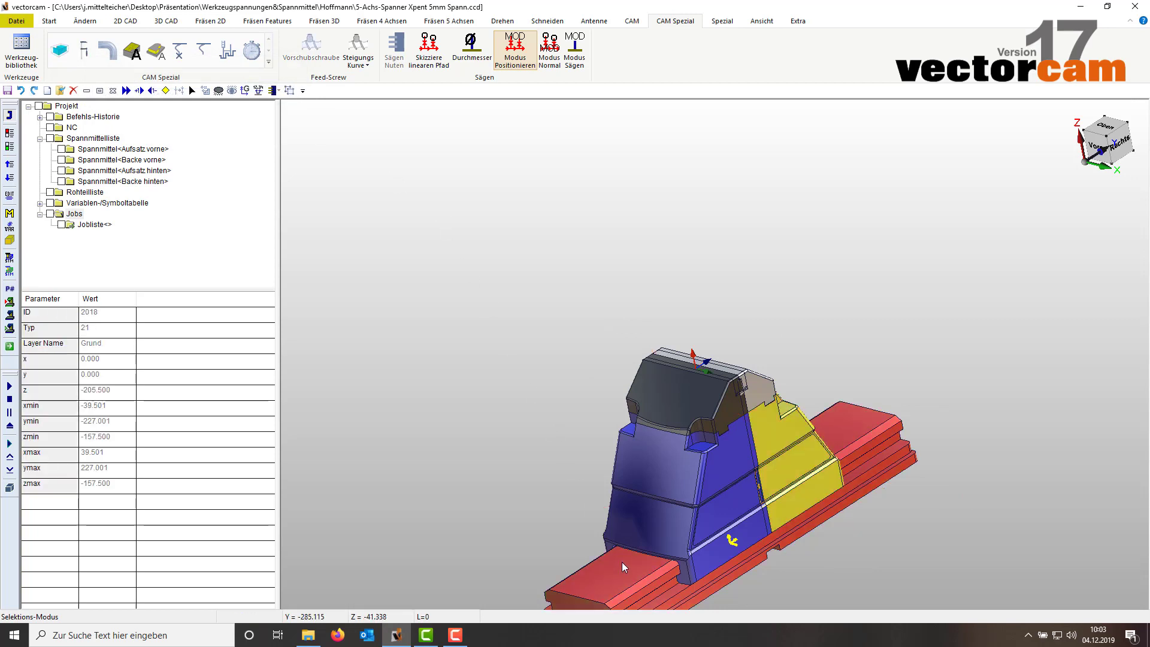
right_click(622, 562)
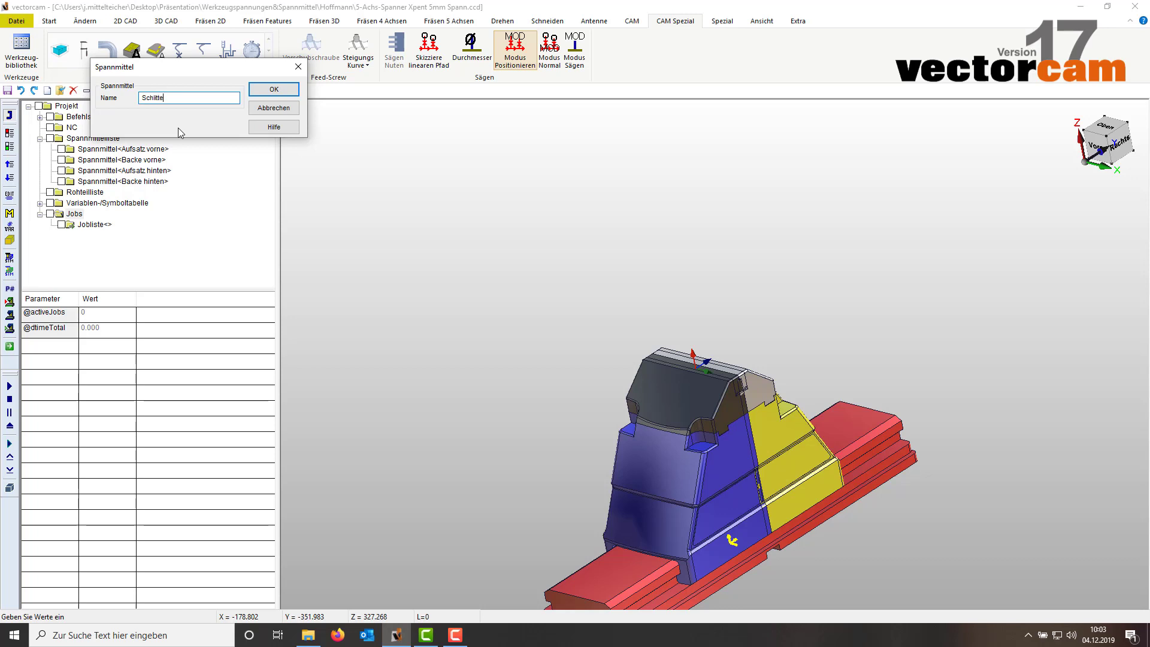
click(274, 89)
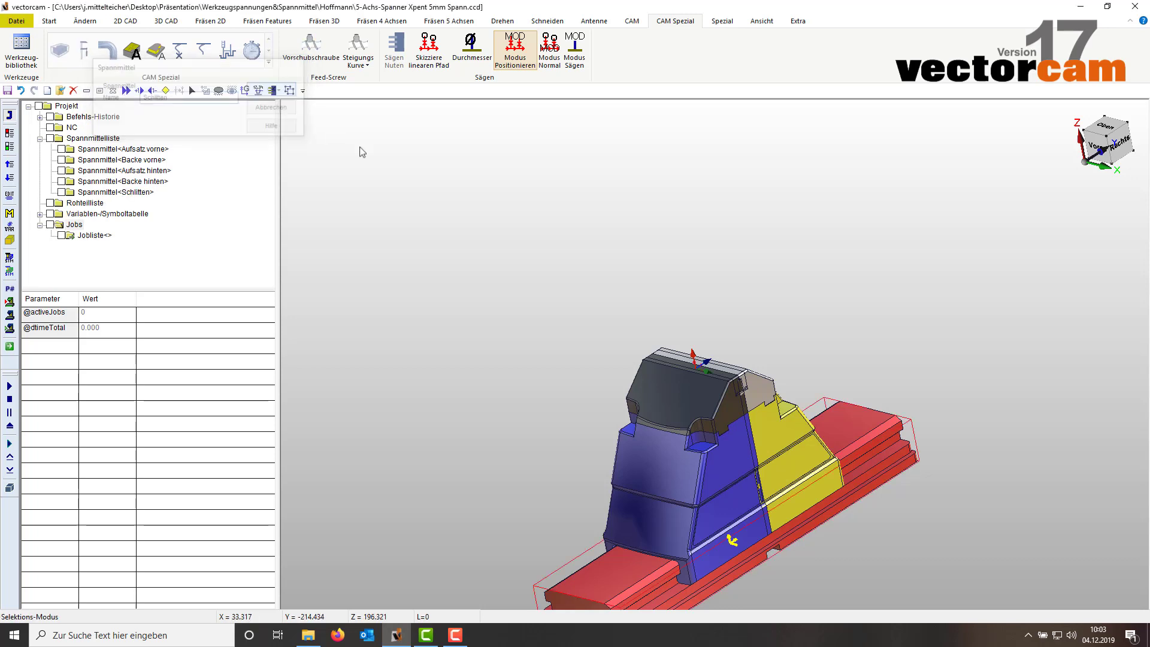
scroll(595, 299, down, 2)
click(594, 304)
Review the Aufsatz hinten and Backe hinten entries in the fixture list
middle_drag(601, 318, 639, 417)
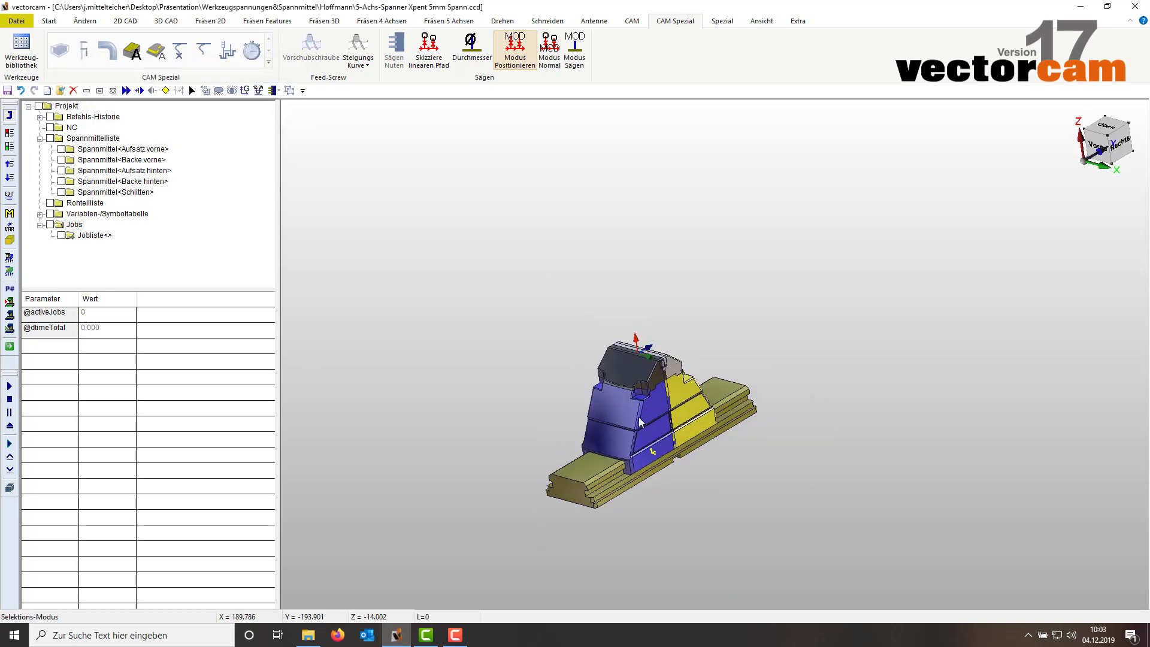
click(99, 150)
click(103, 170)
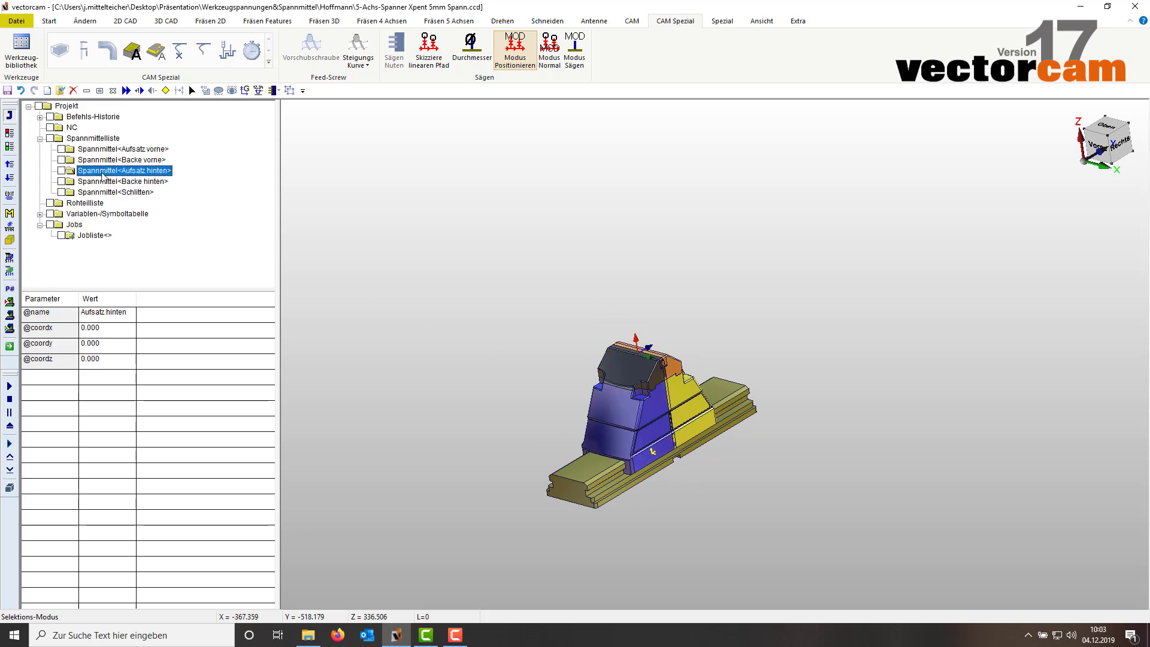
click(97, 139)
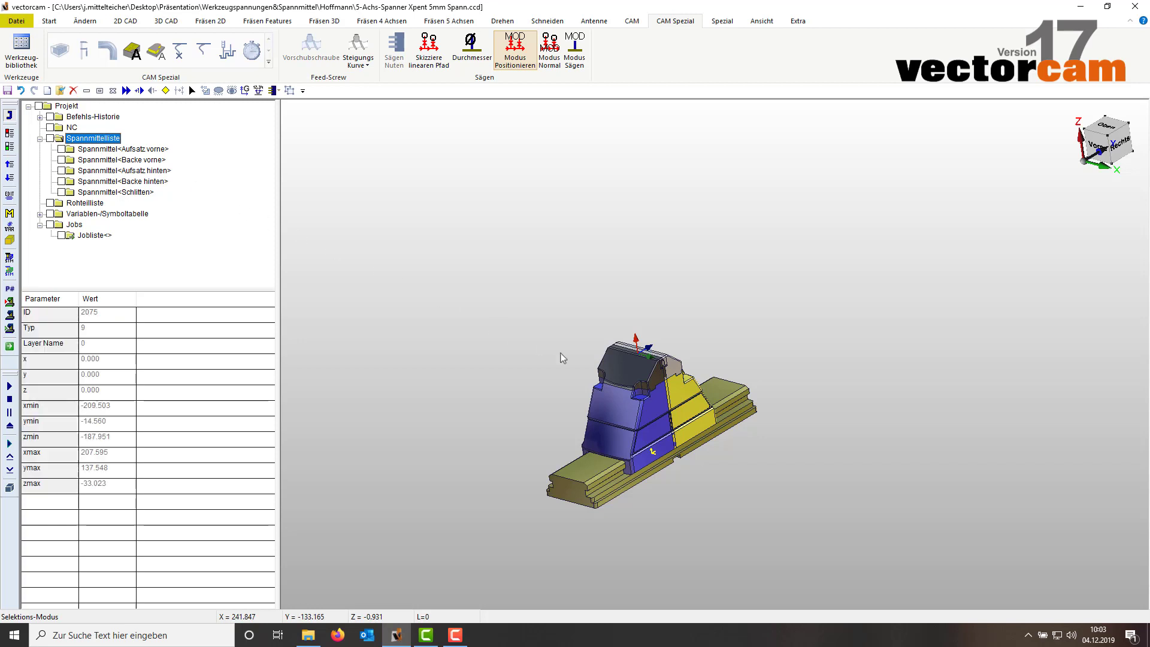
middle_drag(637, 389, 646, 370)
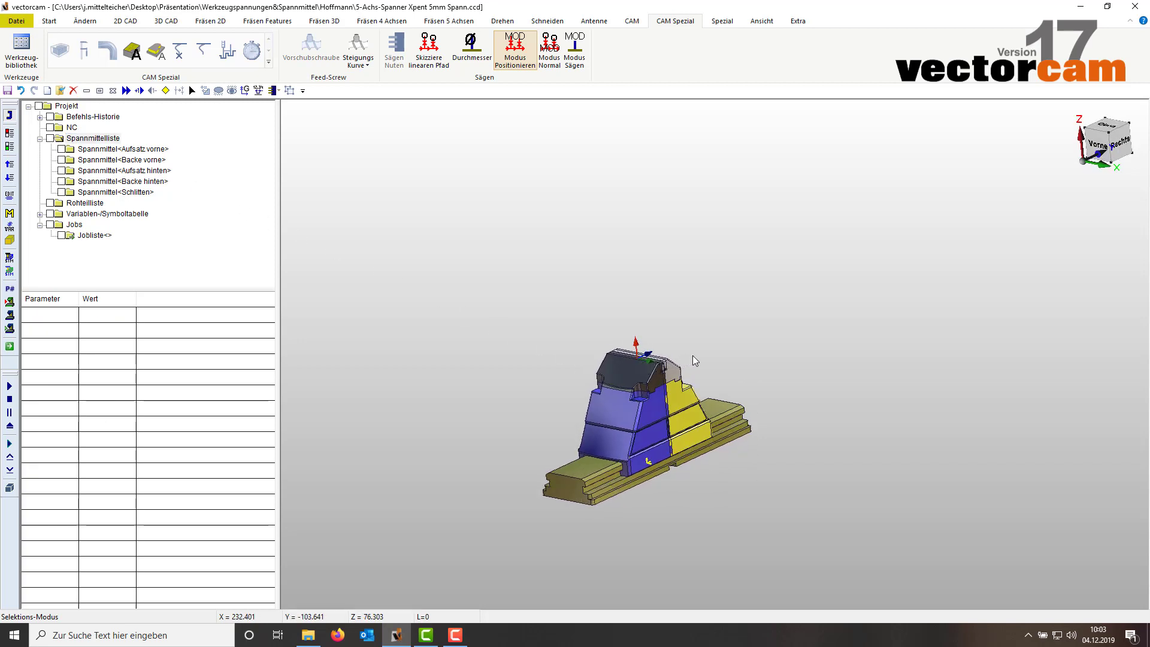
middle_drag(630, 358, 692, 360)
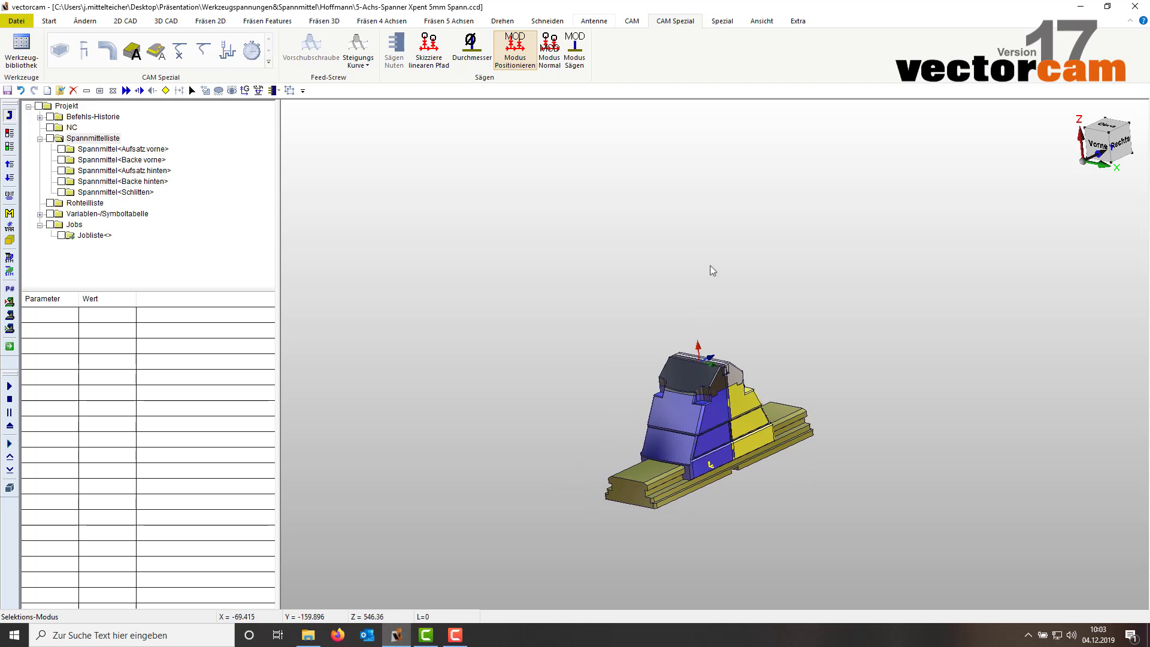
Tile the document windows and maximize the Features_3d_Mischung part window
click(761, 22)
click(635, 51)
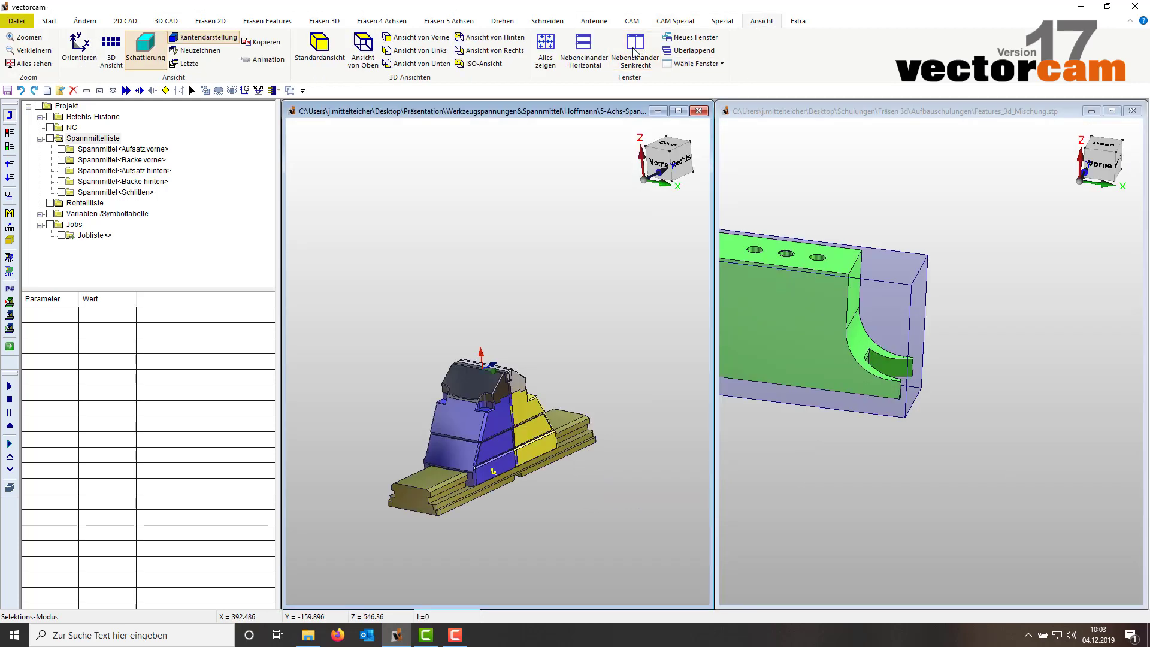
click(1112, 110)
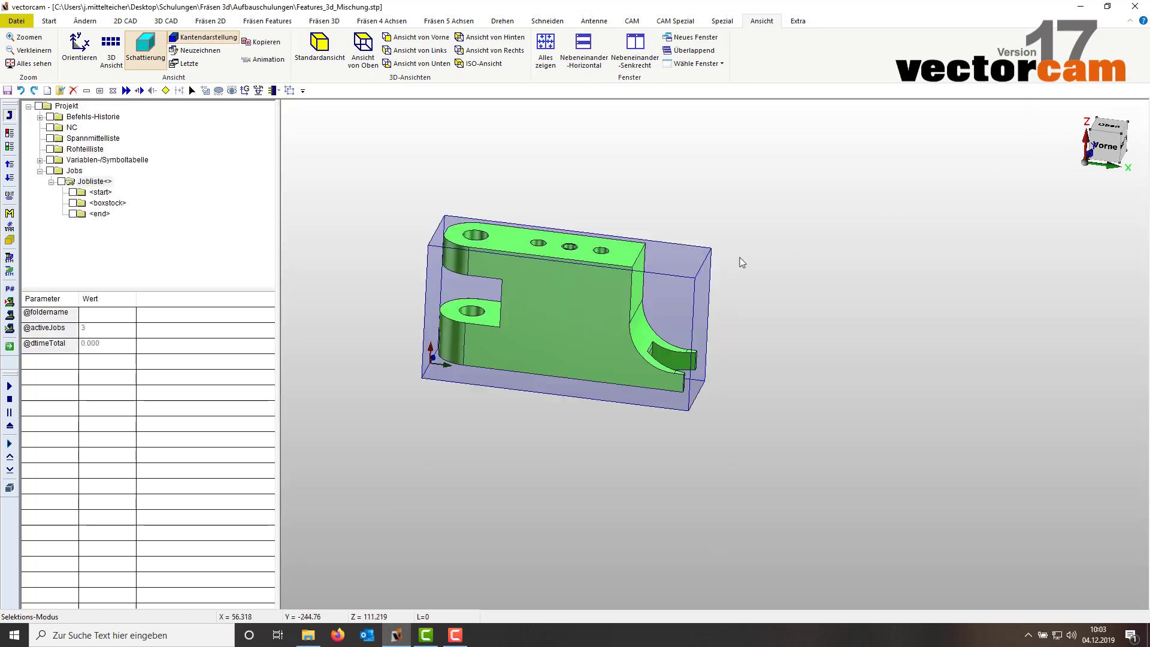
scroll(425, 380, up, 3)
scroll(426, 381, up, 2)
scroll(419, 378, up, 2)
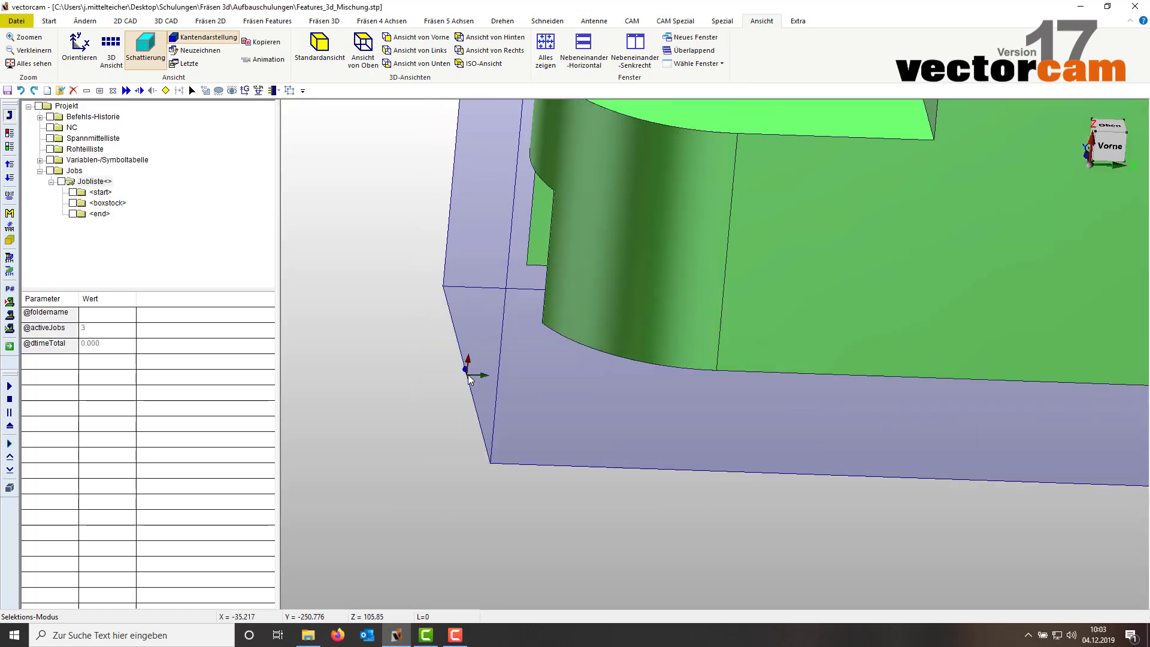
scroll(405, 365, down, 2)
scroll(429, 368, down, 3)
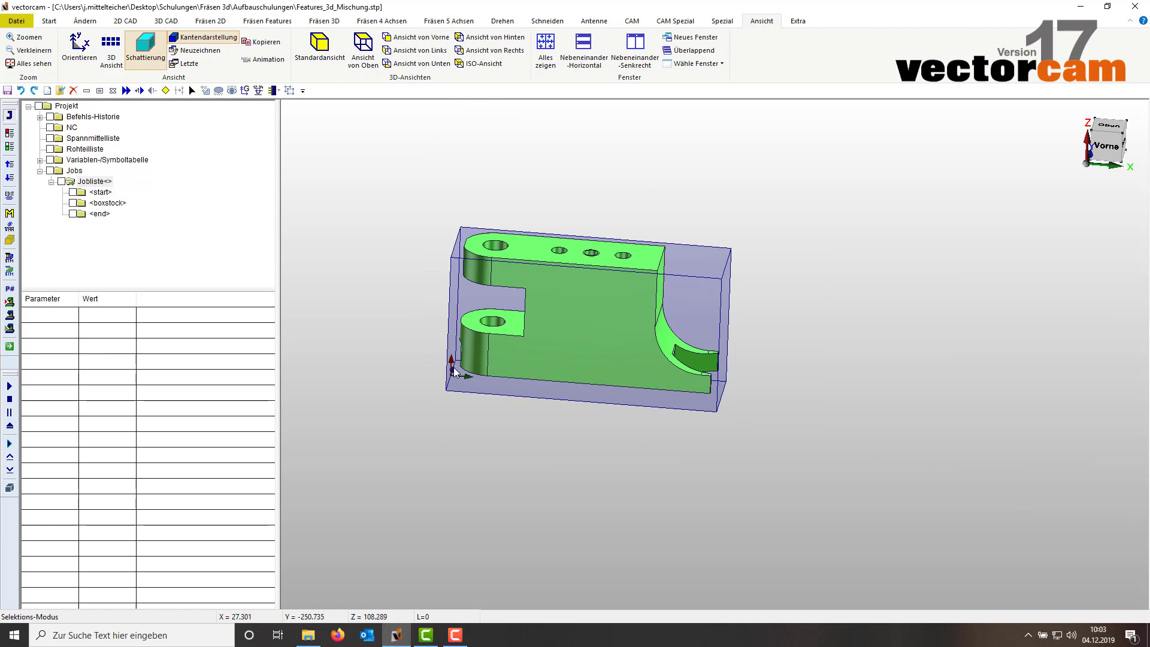
scroll(454, 371, down, 2)
mouse_move(474, 376)
middle_down()
mouse_move(610, 382)
mouse_move(624, 297)
middle_up()
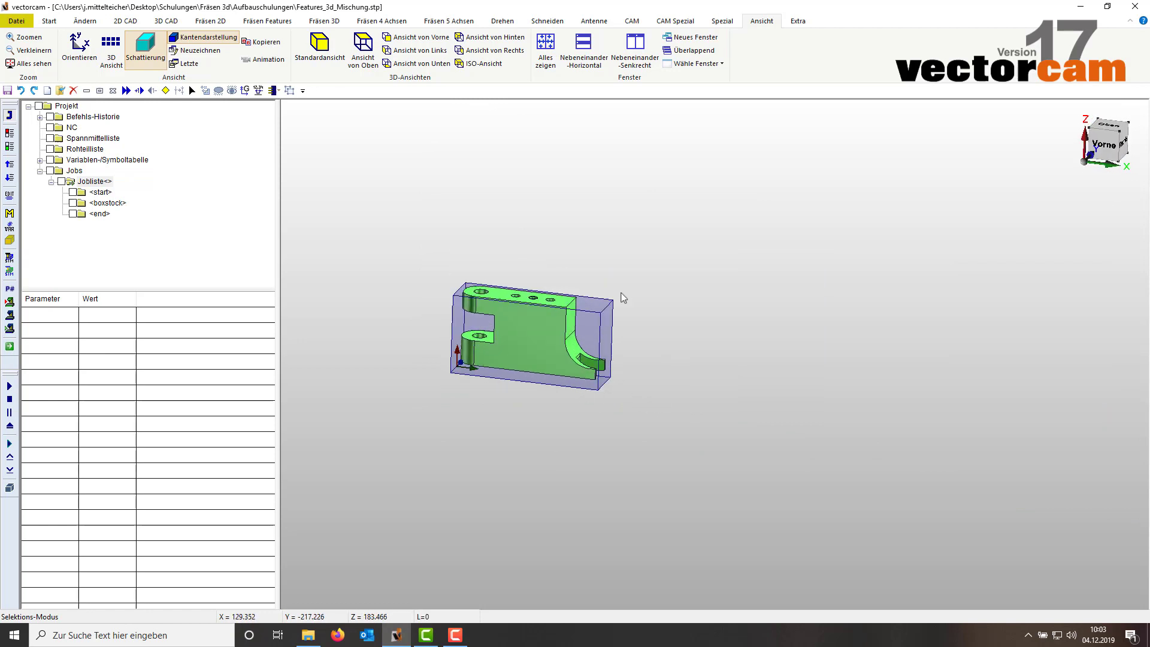
click(636, 51)
Select and copy the whole vise assembly
right_click(946, 245)
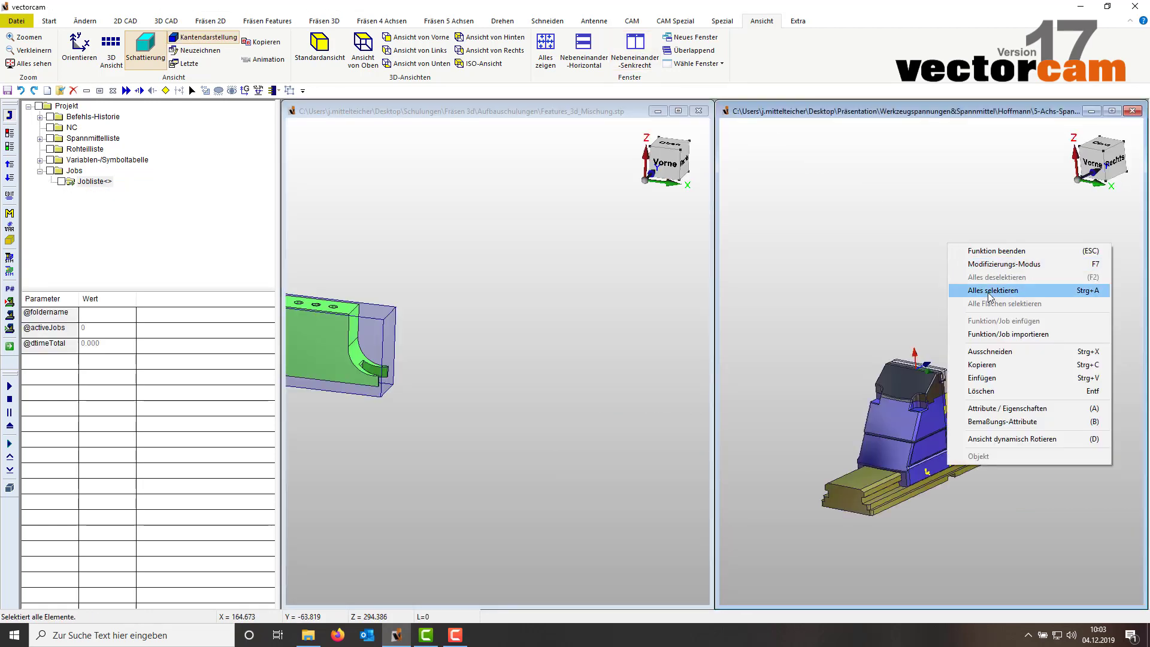
click(988, 296)
right_click(878, 250)
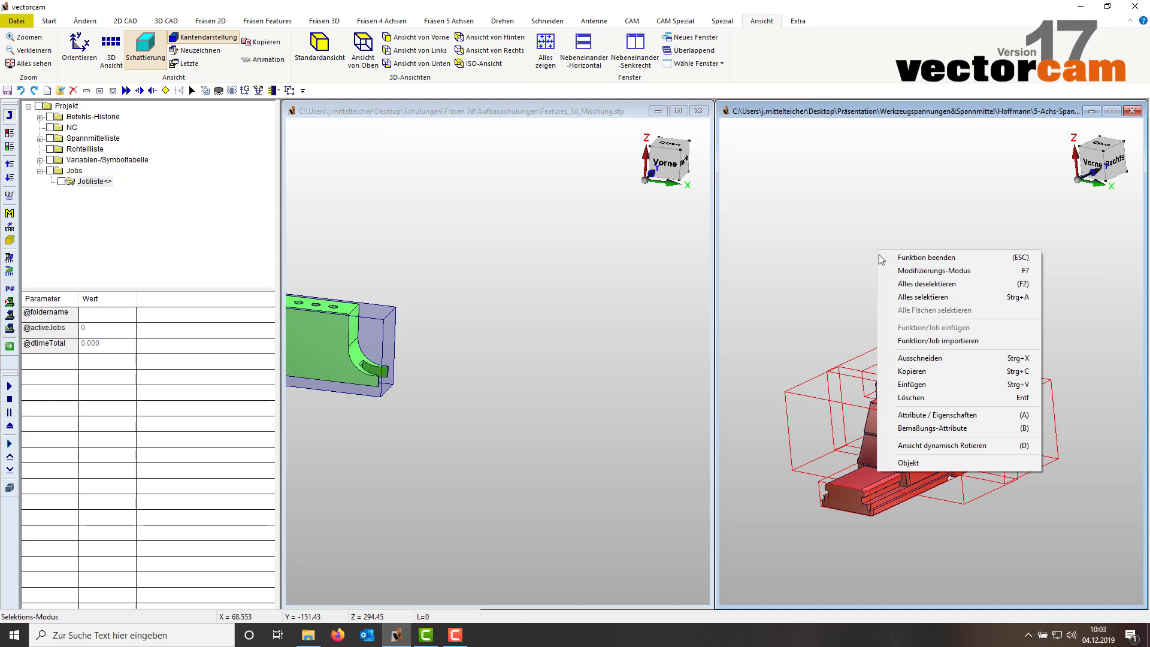
click(921, 373)
Paste the vise into the part document with no offset and maximize that window
right_click(527, 259)
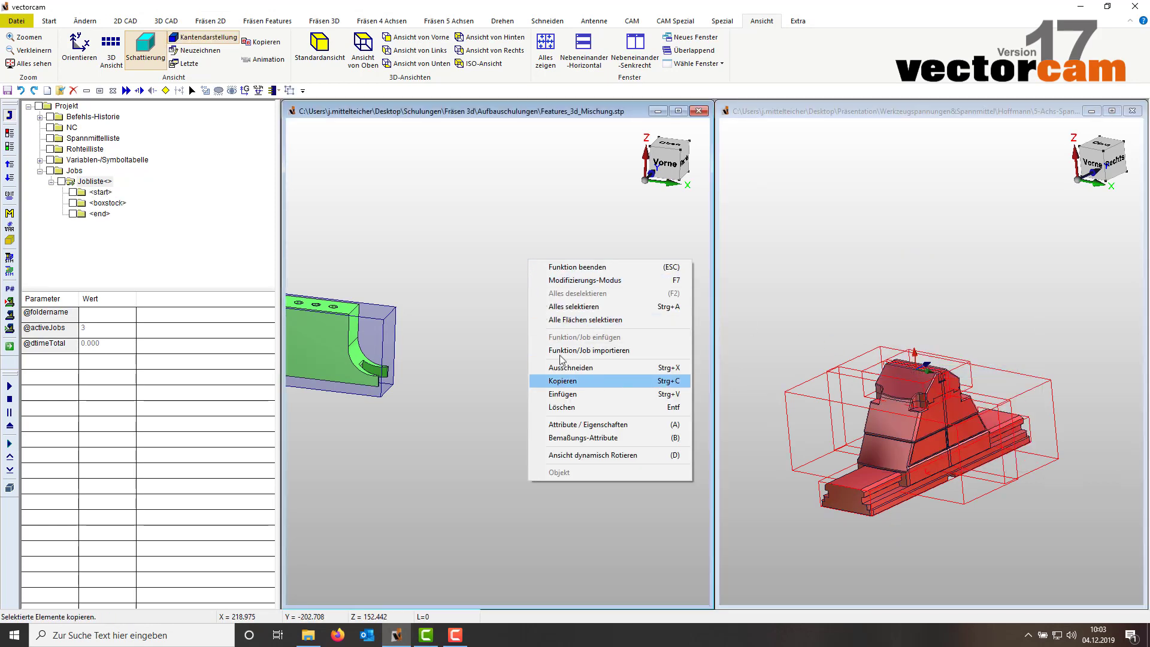
click(572, 393)
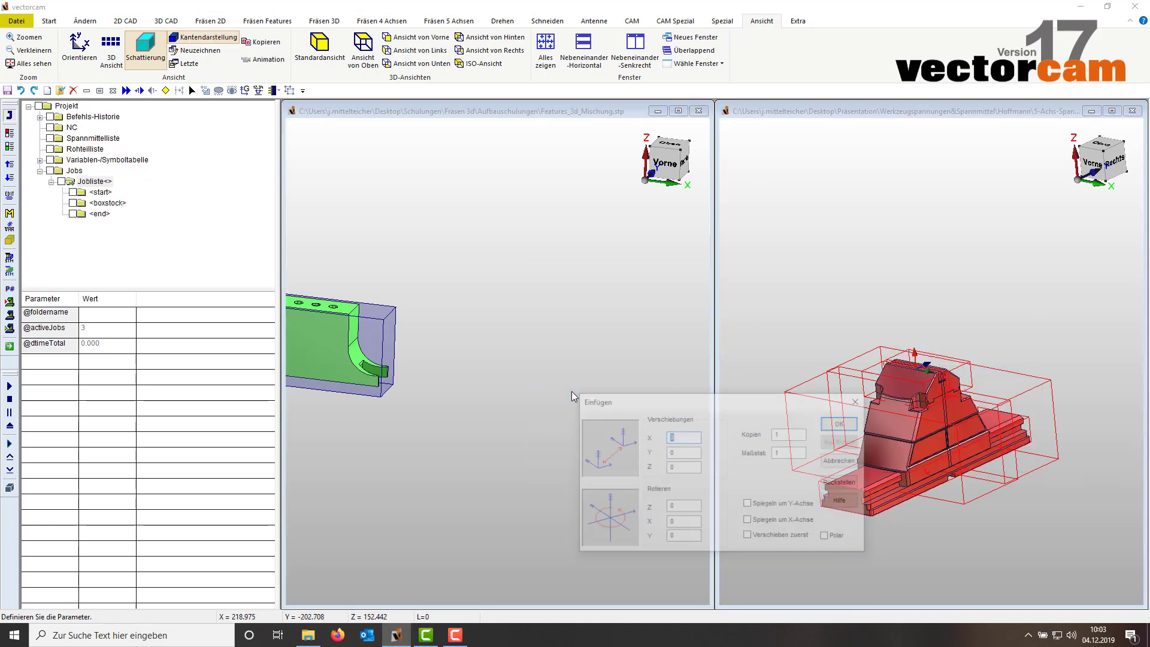
click(842, 423)
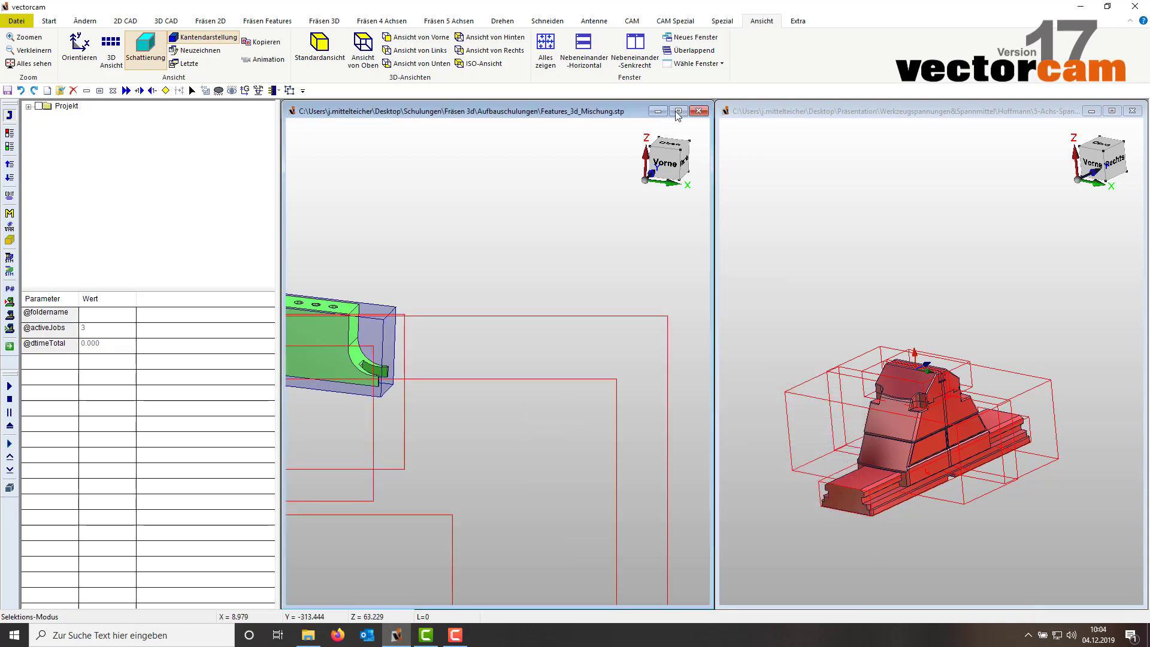
click(677, 112)
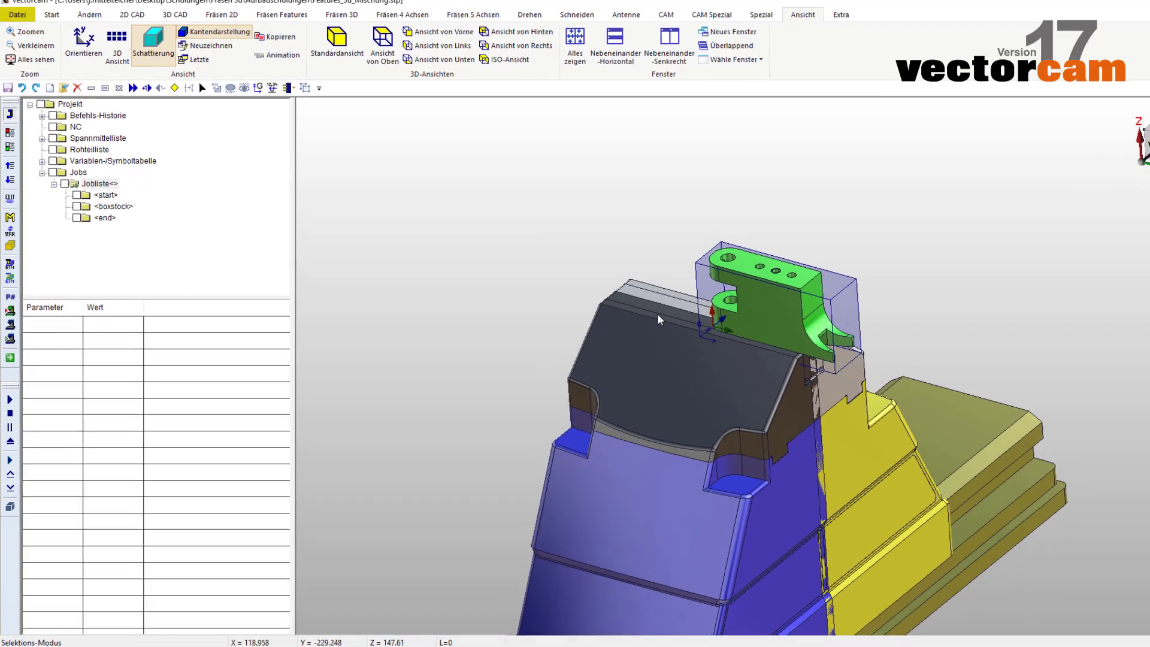
Expand the Spannmittelliste and show Aufsatz vorne's position parameters
click(657, 314)
click(531, 201)
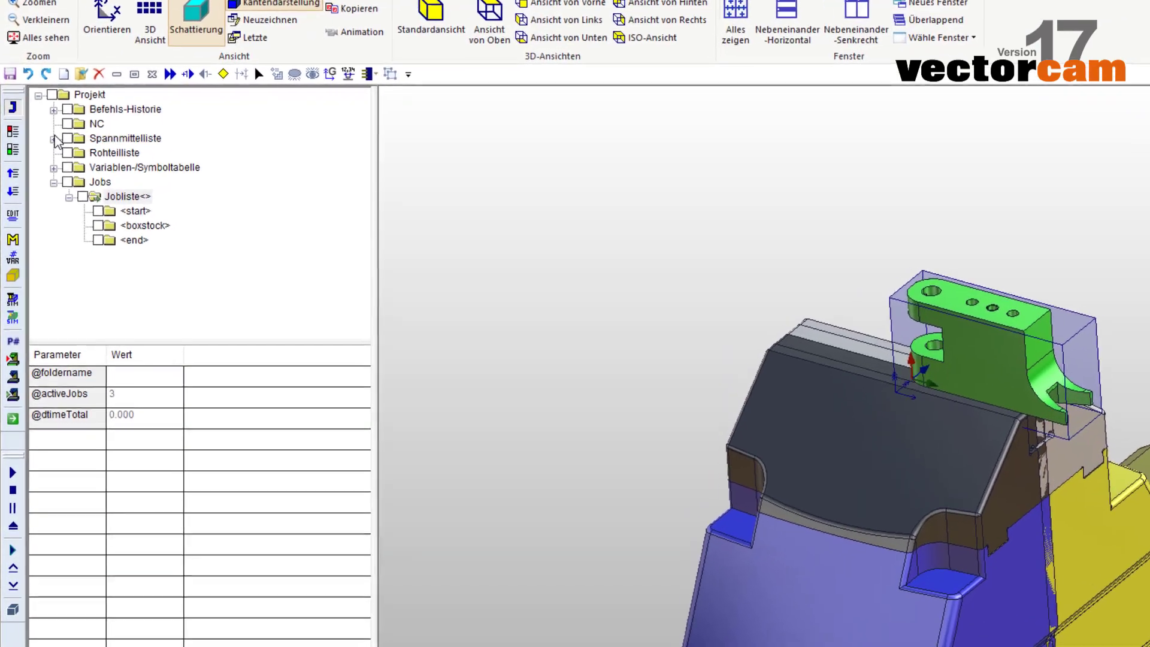
click(46, 138)
click(168, 156)
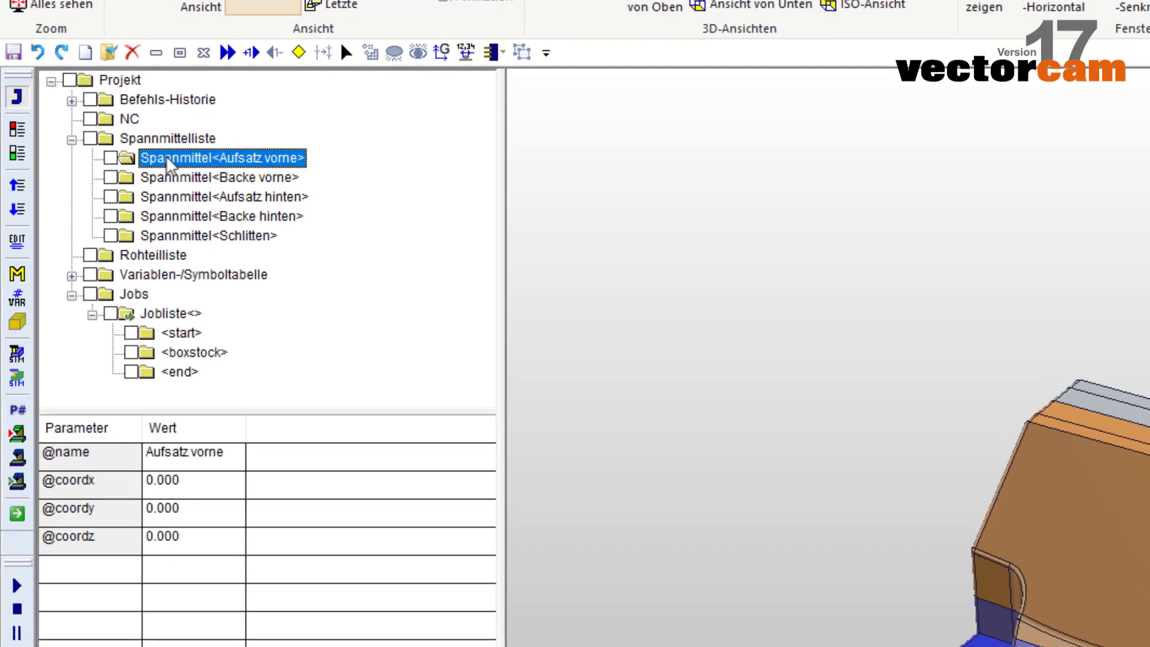
Review the 85 × 25 × 45 boxstock definition unchanged, then reselect Aufsatz vorne
click(209, 372)
right_click(221, 381)
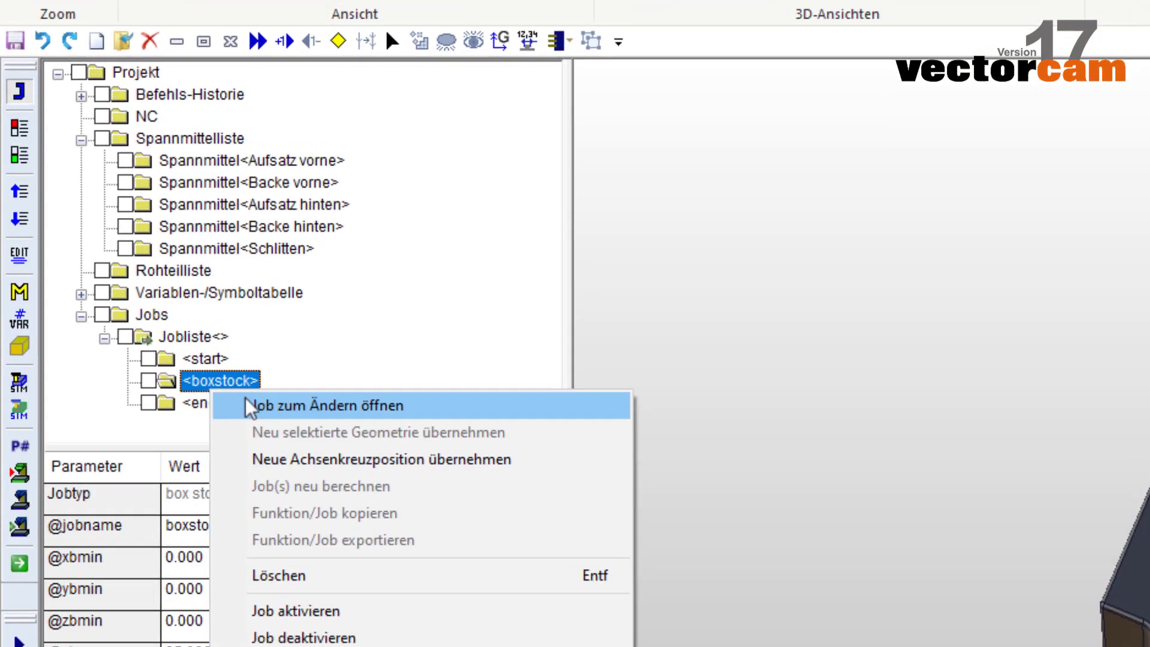
click(249, 399)
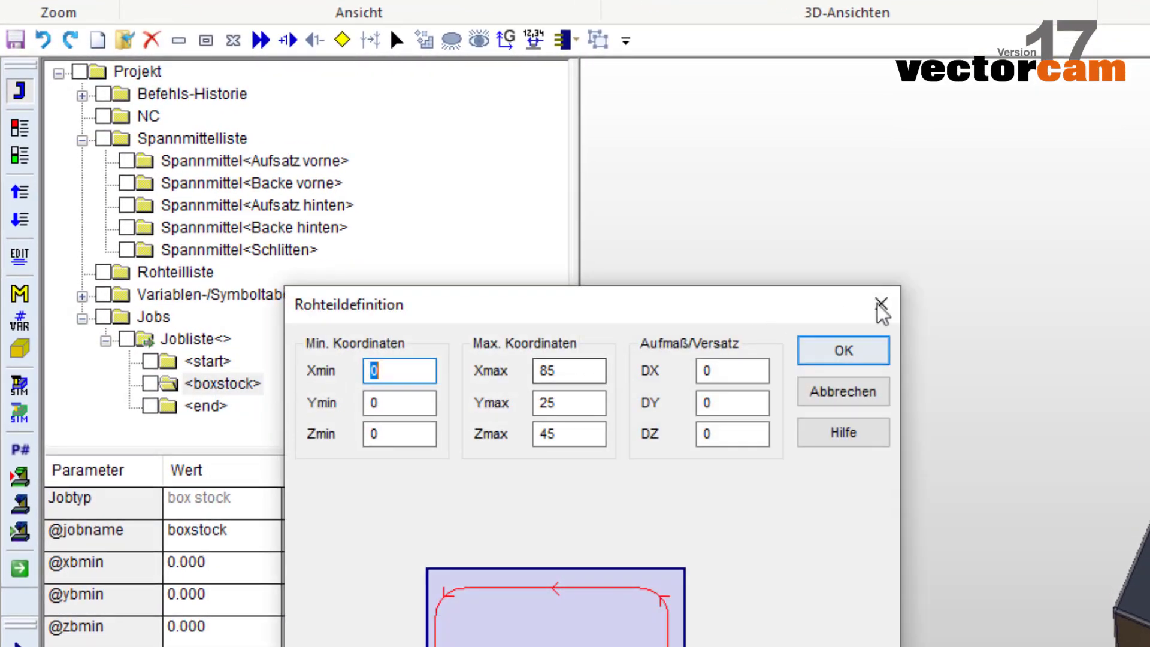
click(880, 306)
click(290, 167)
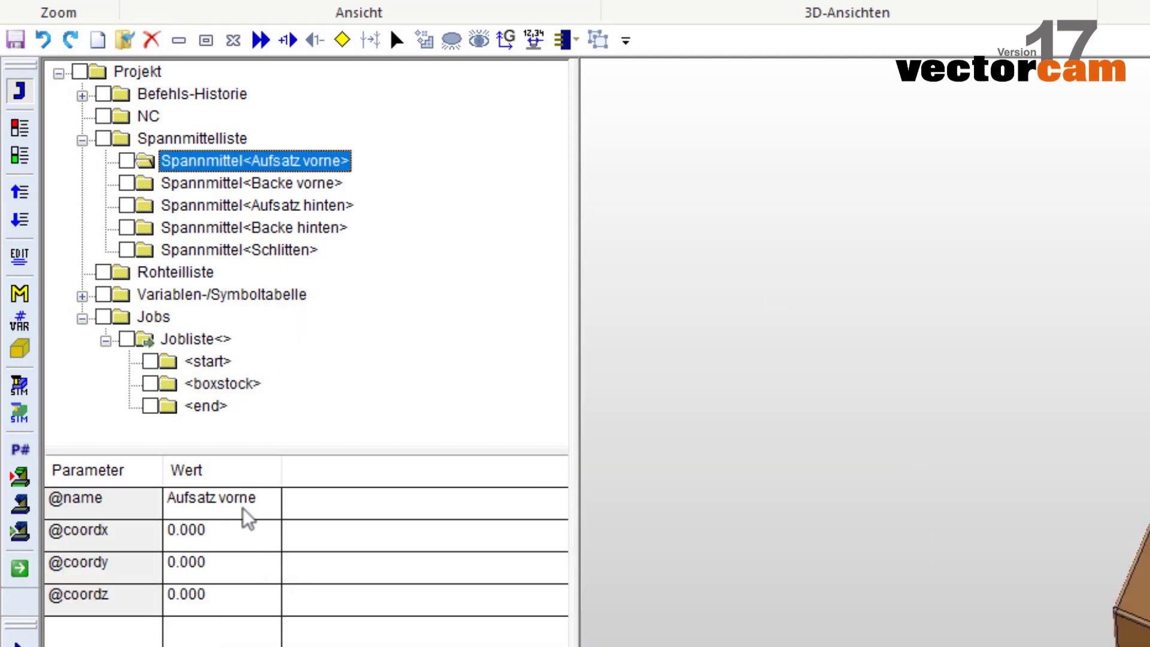
Set the Y coordinate of Aufsatz vorne and Backe vorne to -12.5
click(239, 566)
drag(239, 566, 162, 566)
text(-12,5)
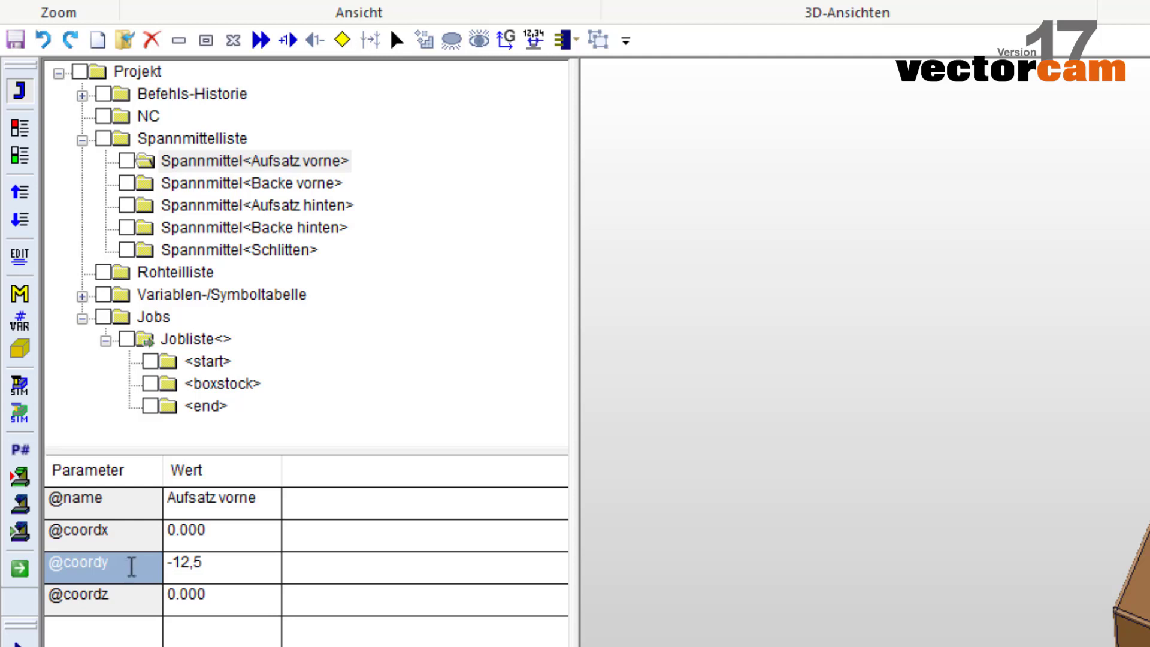
key(Return)
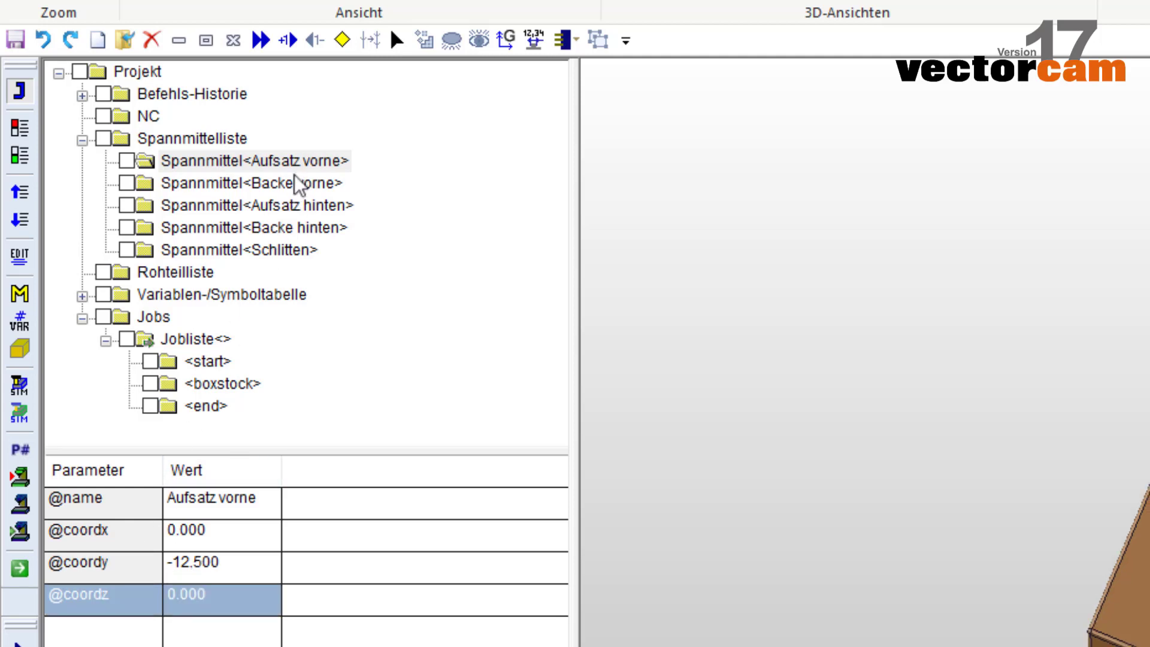
click(296, 185)
click(227, 565)
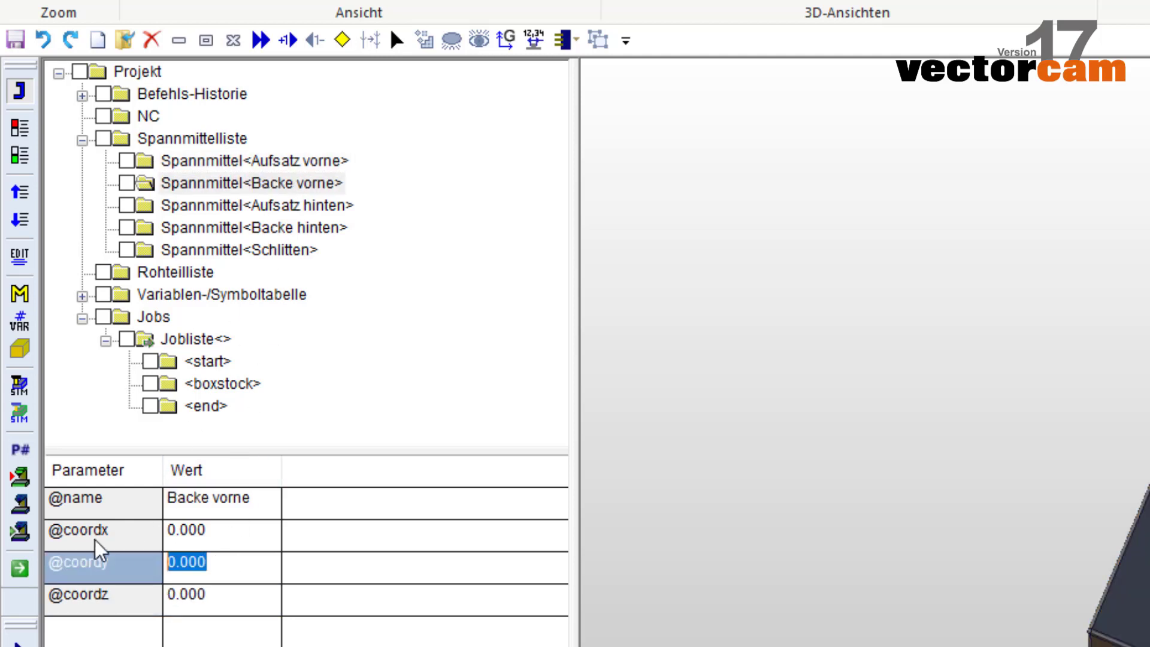
text(-12.500)
key(Return)
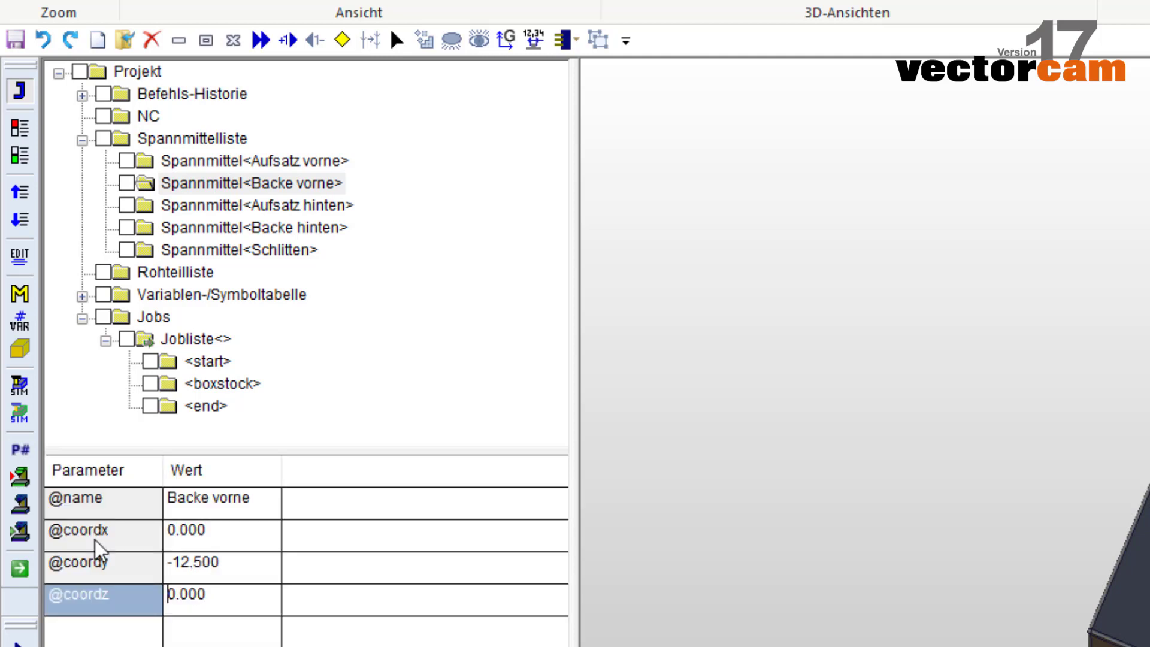
Set the Y coordinate of Aufsatz hinten and Backe hinten to 12.5
click(300, 205)
click(234, 563)
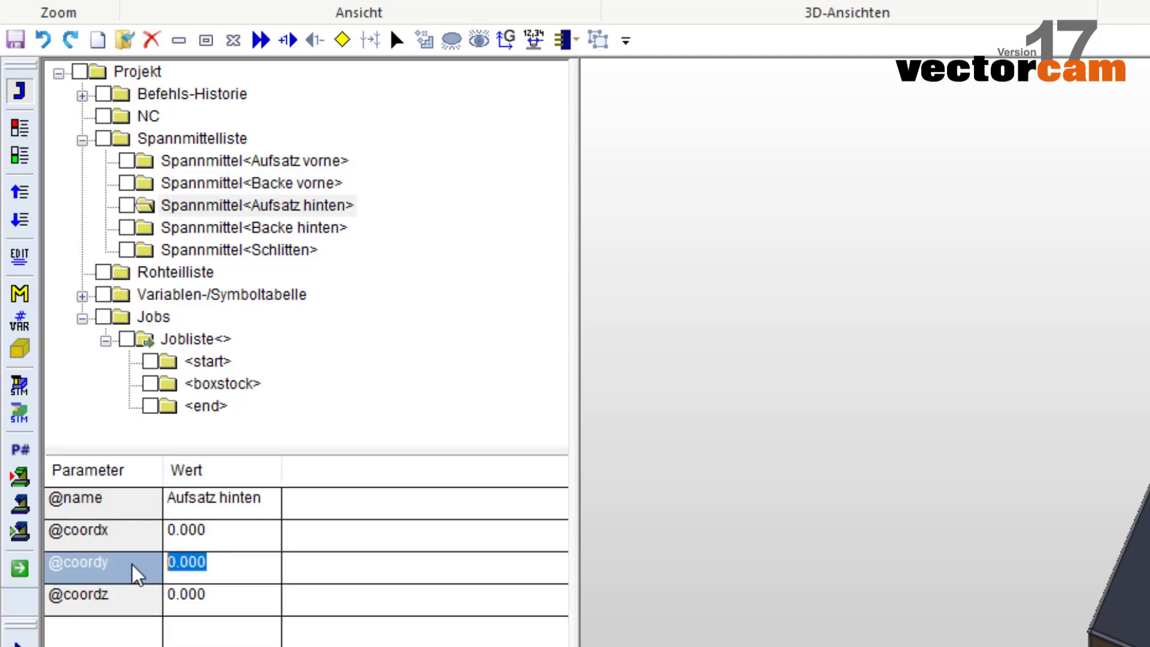
text(12.5)
key(Return)
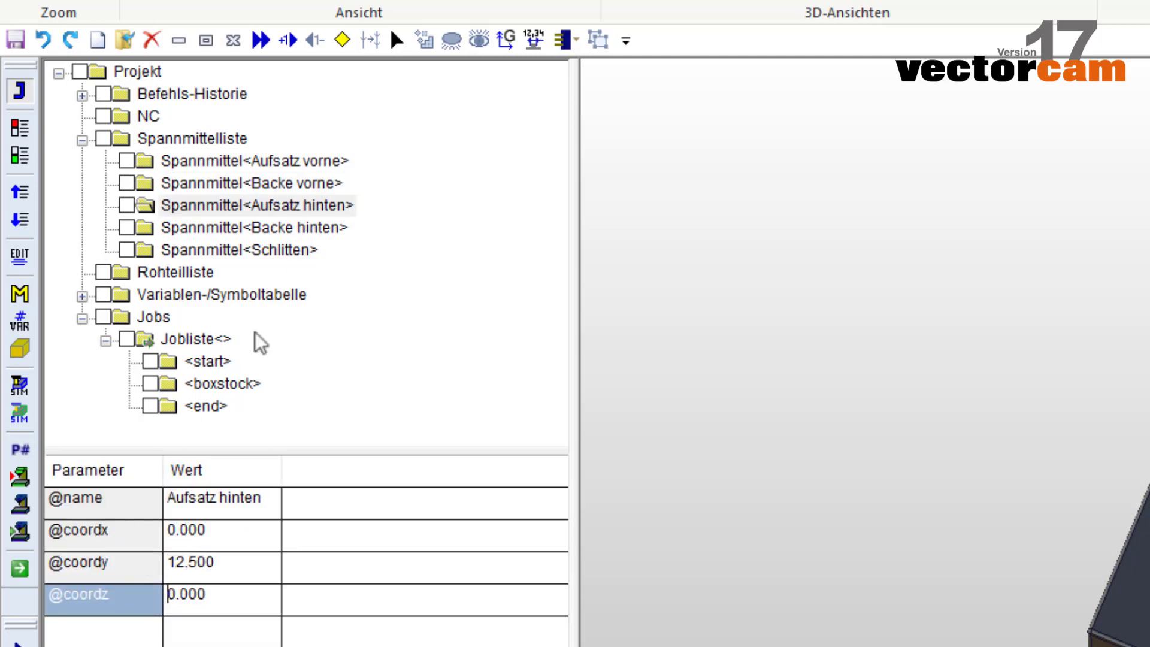
click(318, 230)
click(106, 566)
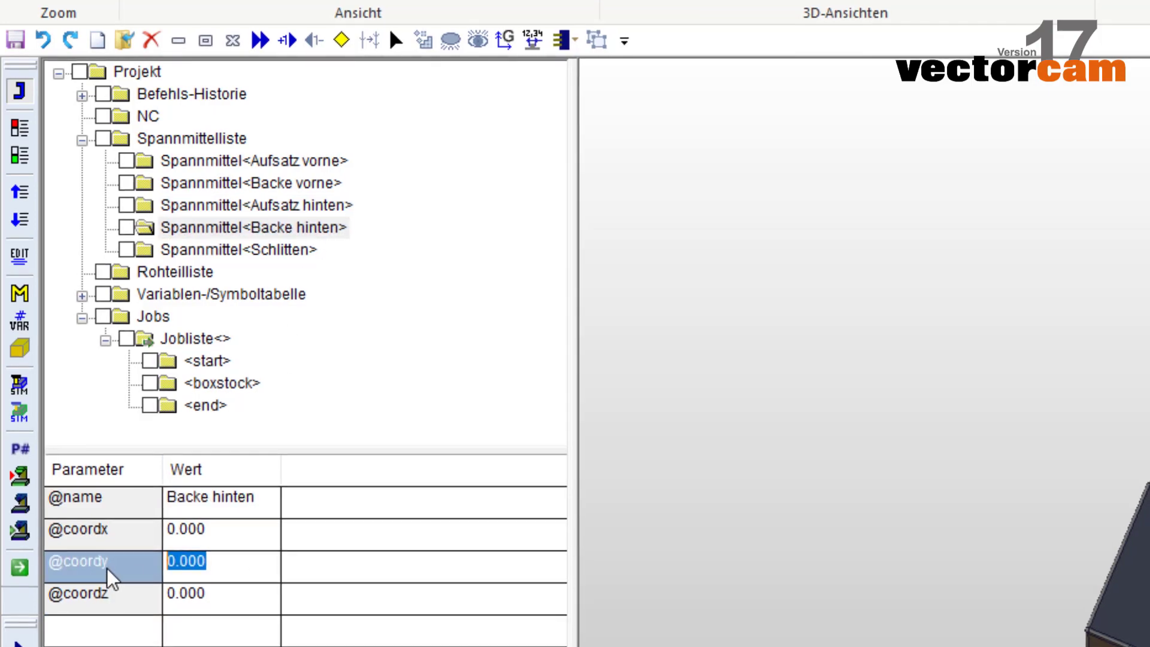
text(12.5)
key(Return)
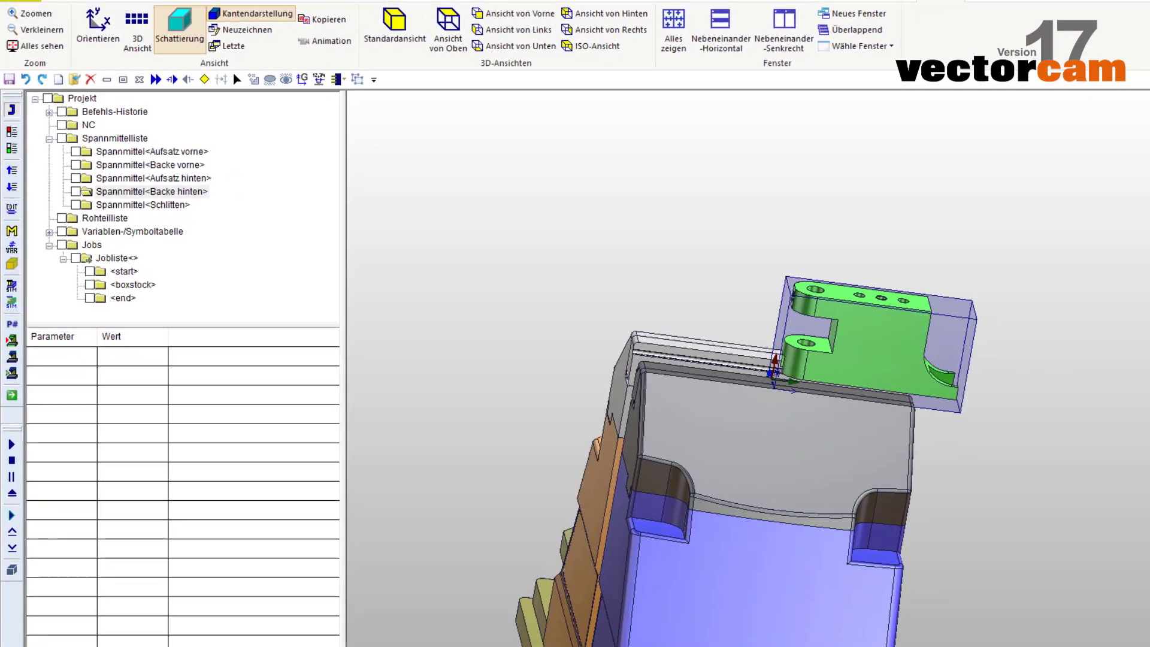
Update the model with the new fixture positions and orbit around the vise
scroll(719, 375, up, 5)
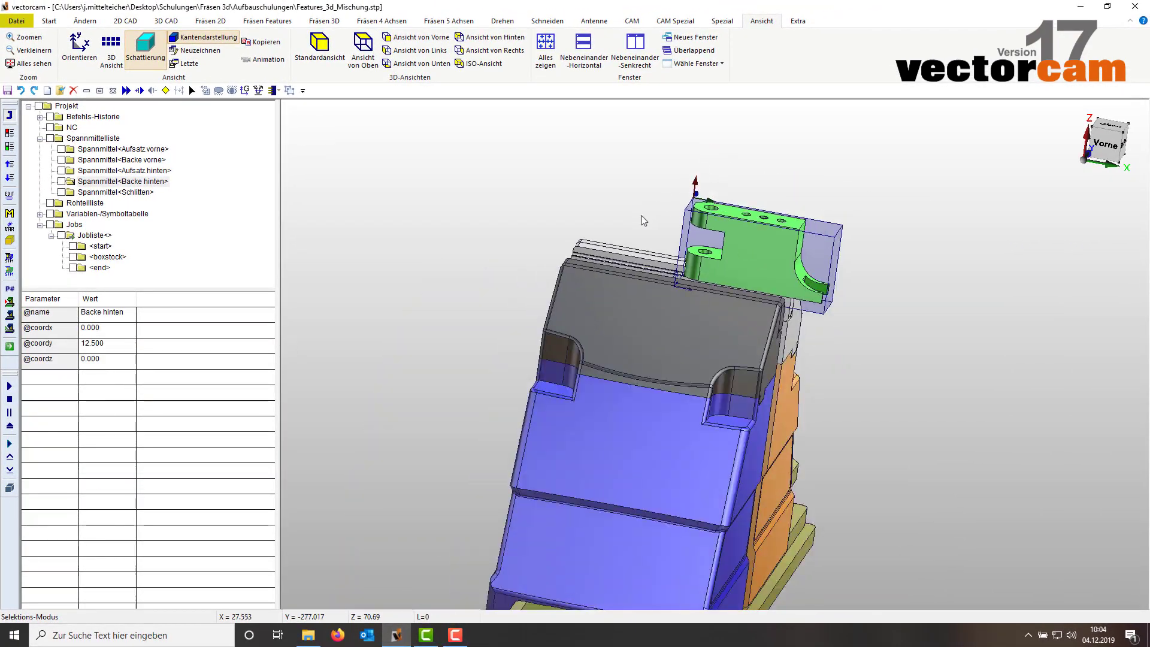
scroll(552, 250, down, 5)
click(245, 91)
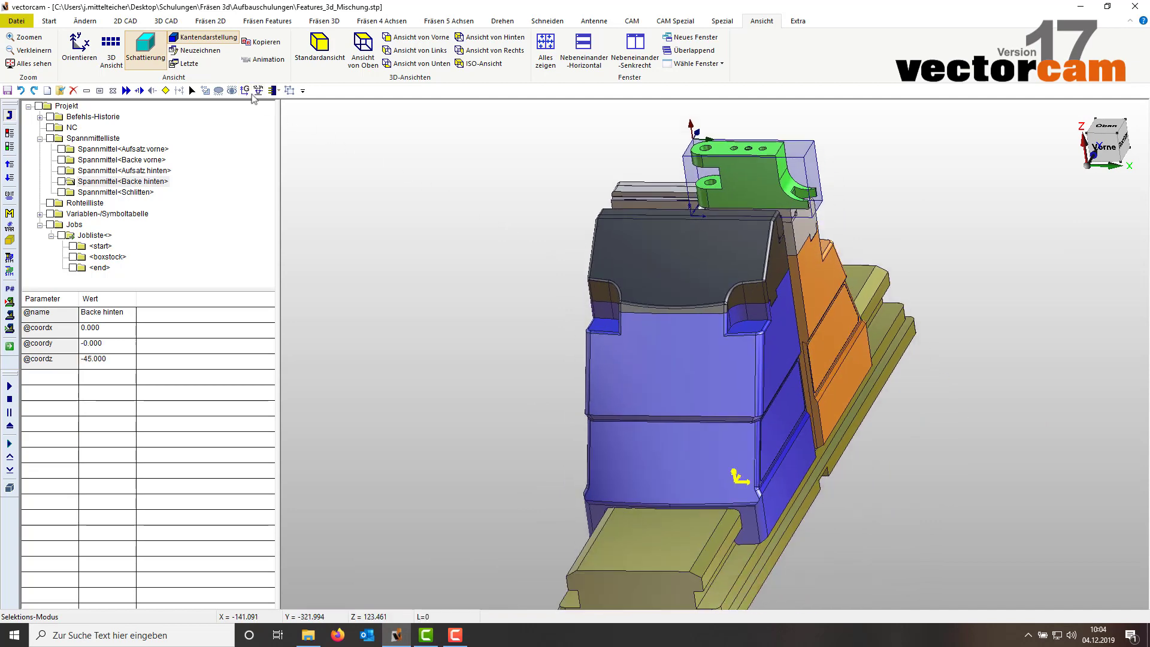
scroll(462, 245, down, 3)
mouse_move(461, 244)
middle_down()
mouse_move(607, 412)
mouse_move(476, 365)
middle_up()
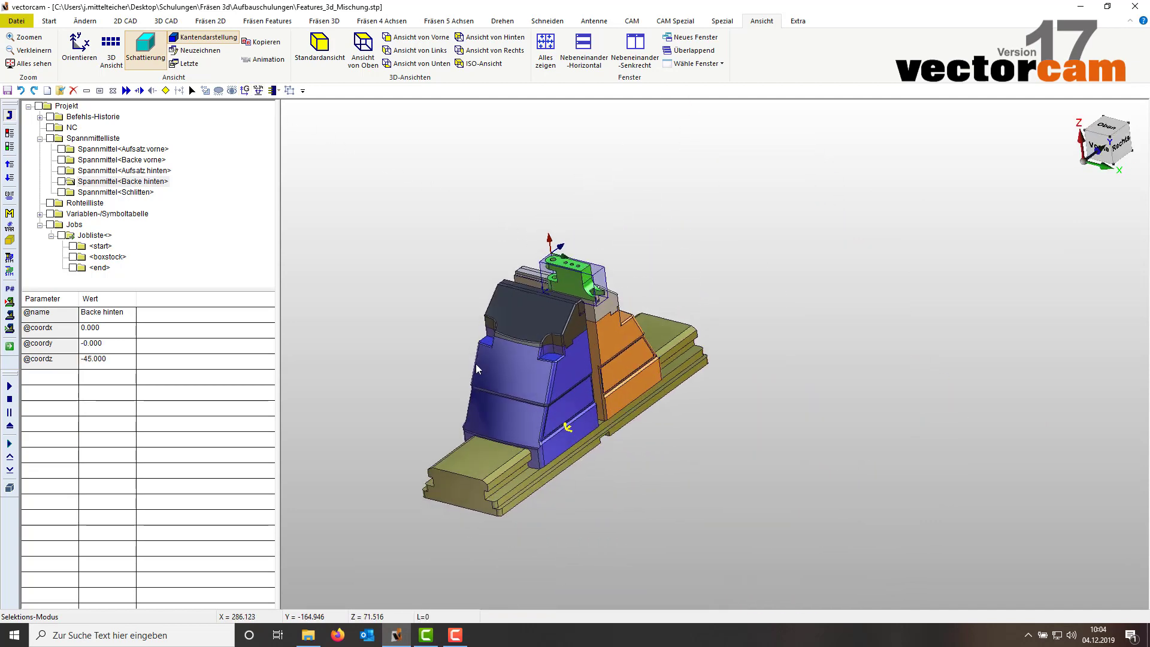
scroll(475, 364, up, 2)
Recheck the boxstock definition unchanged, then start a Fräsen 3D Z-Konstant job
right_click(116, 262)
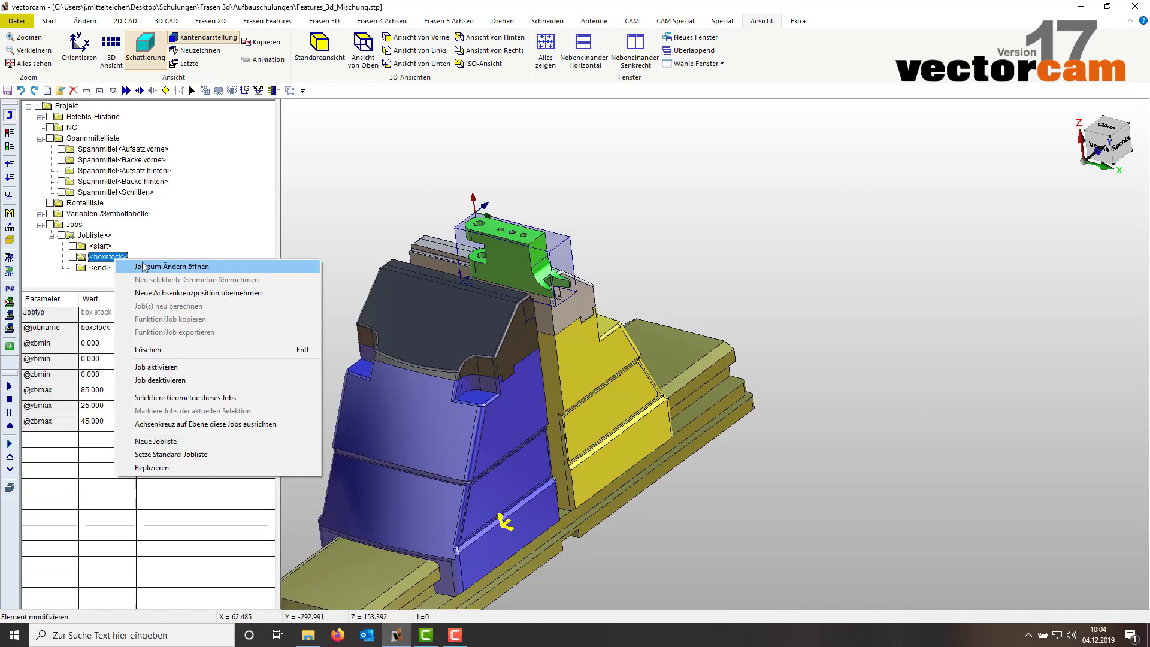
click(144, 263)
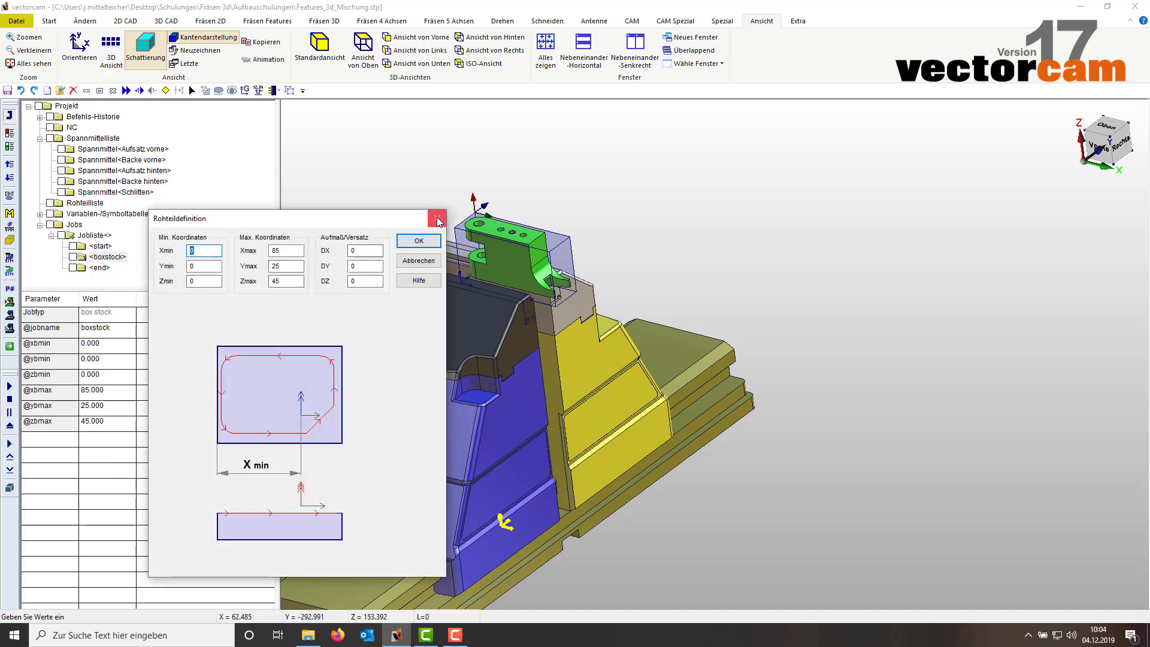
click(437, 218)
middle_drag(412, 207, 469, 236)
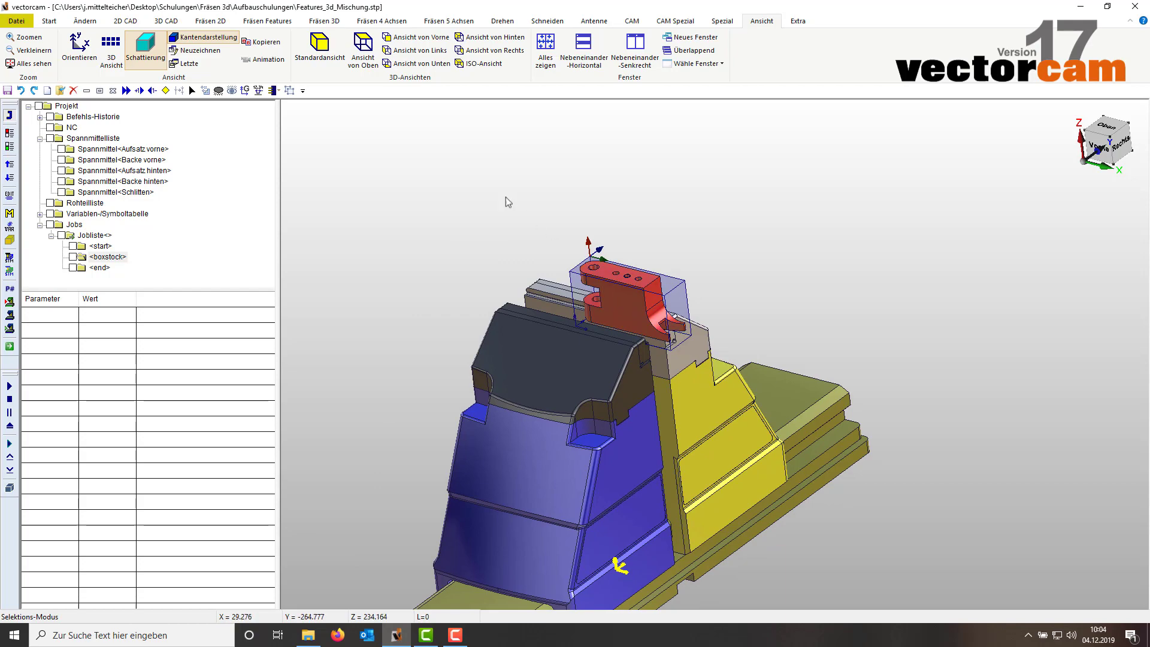
click(314, 25)
click(259, 46)
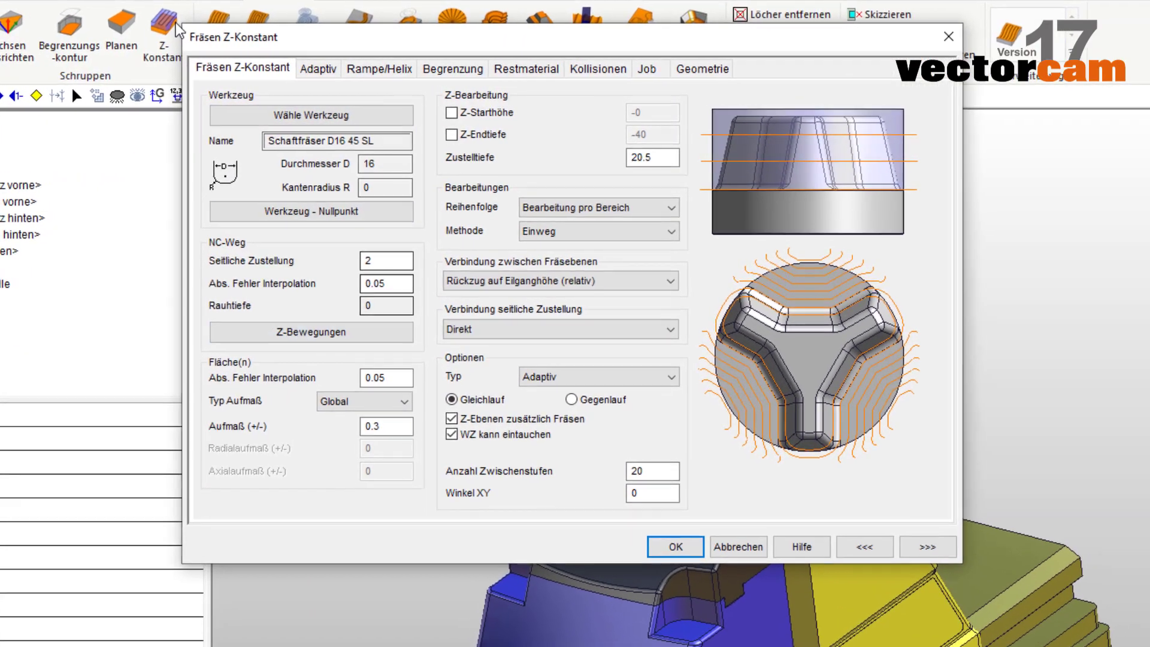
Set Z-Endtiefe -46, Zustelltiefe 23 and 23 Zwischenstufen for the Z-constant job
click(474, 139)
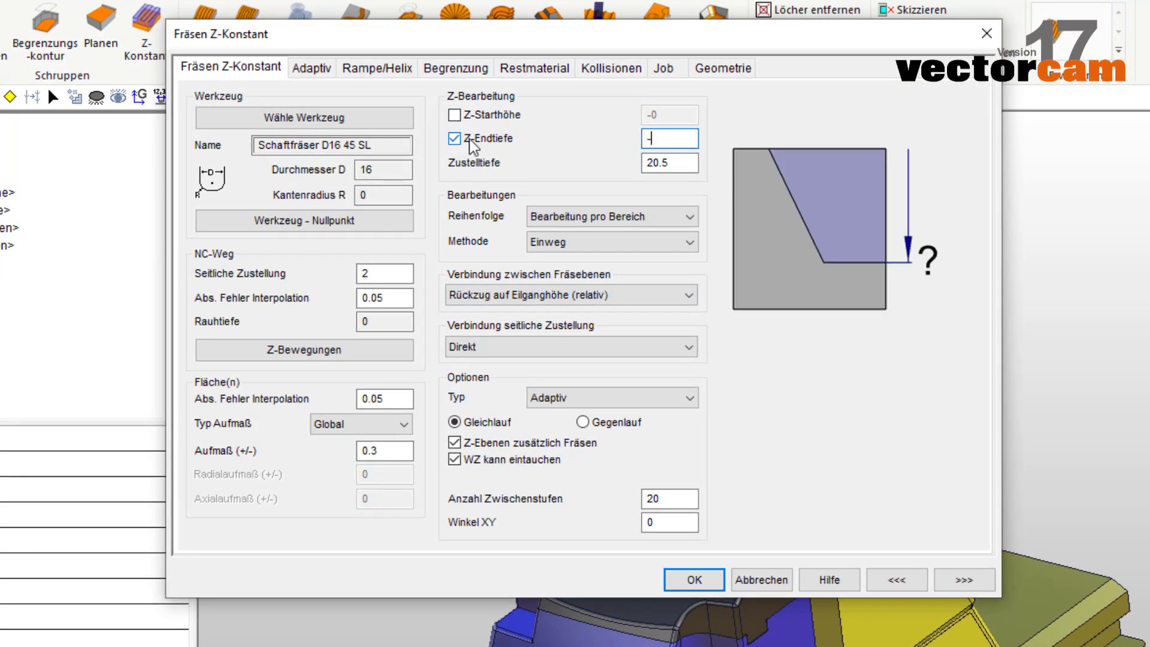
click(670, 138)
text(46)
key(Tab)
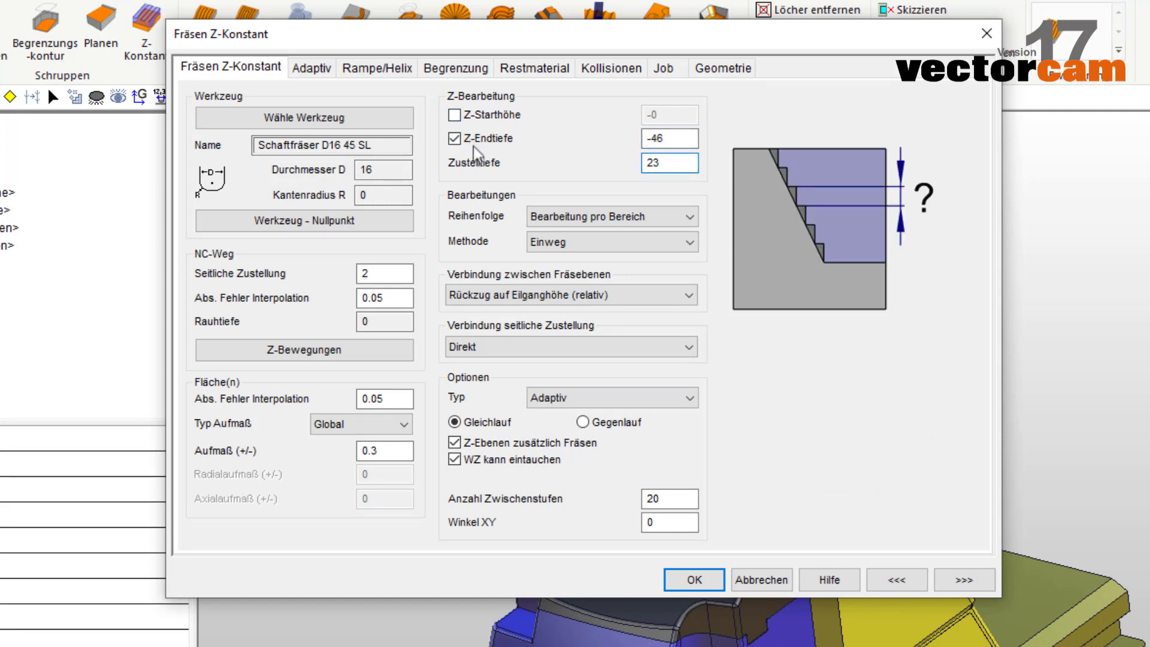
key(Tab)
key(Tab)
key(Tab)
key(Tab)
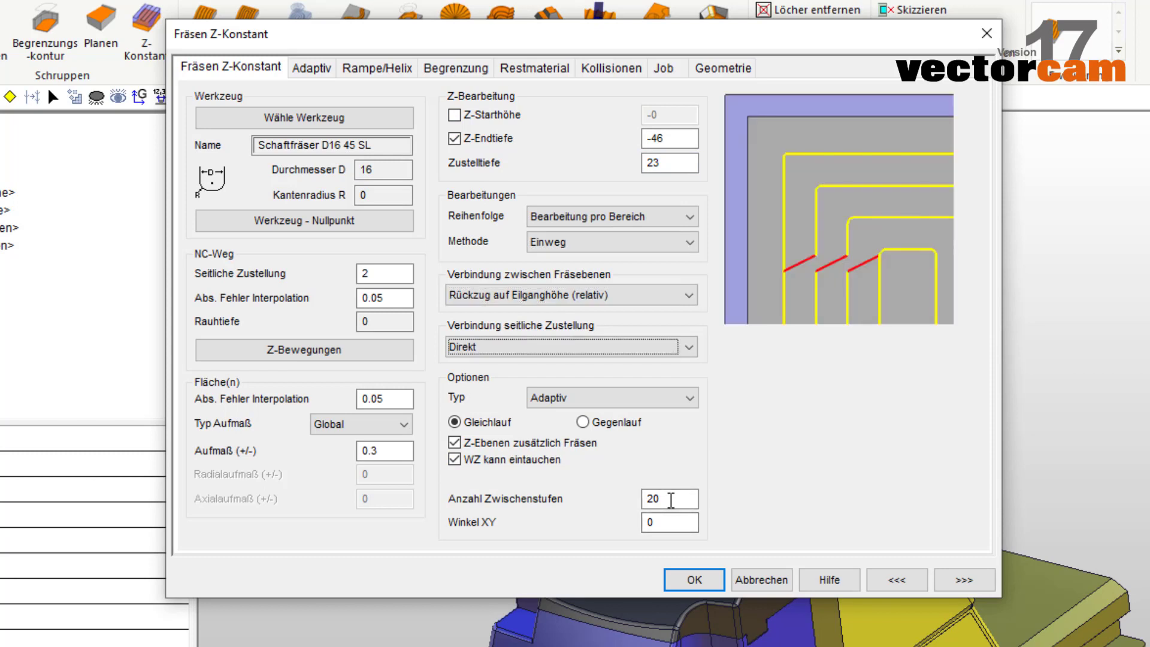
key(Tab)
key(Tab)
key(Tab)
key(Tab)
key(Tab)
text(23)
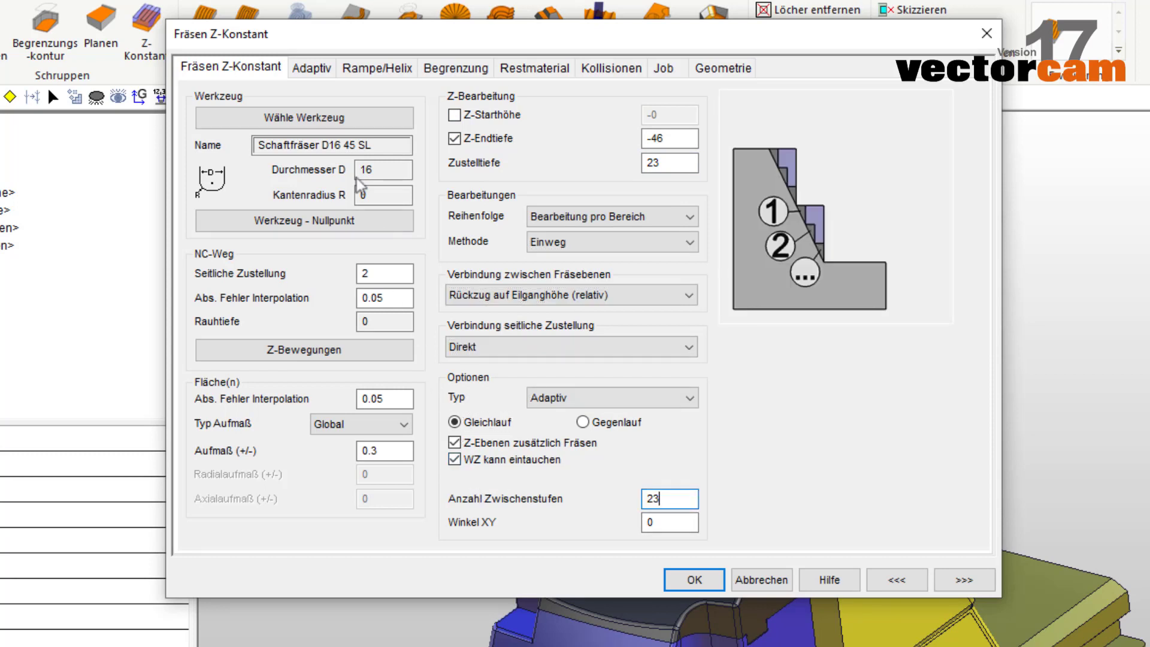
click(311, 68)
Set the Begrenzung allowance type to 'Radial und axial' with radial 2 and axial 1
click(384, 68)
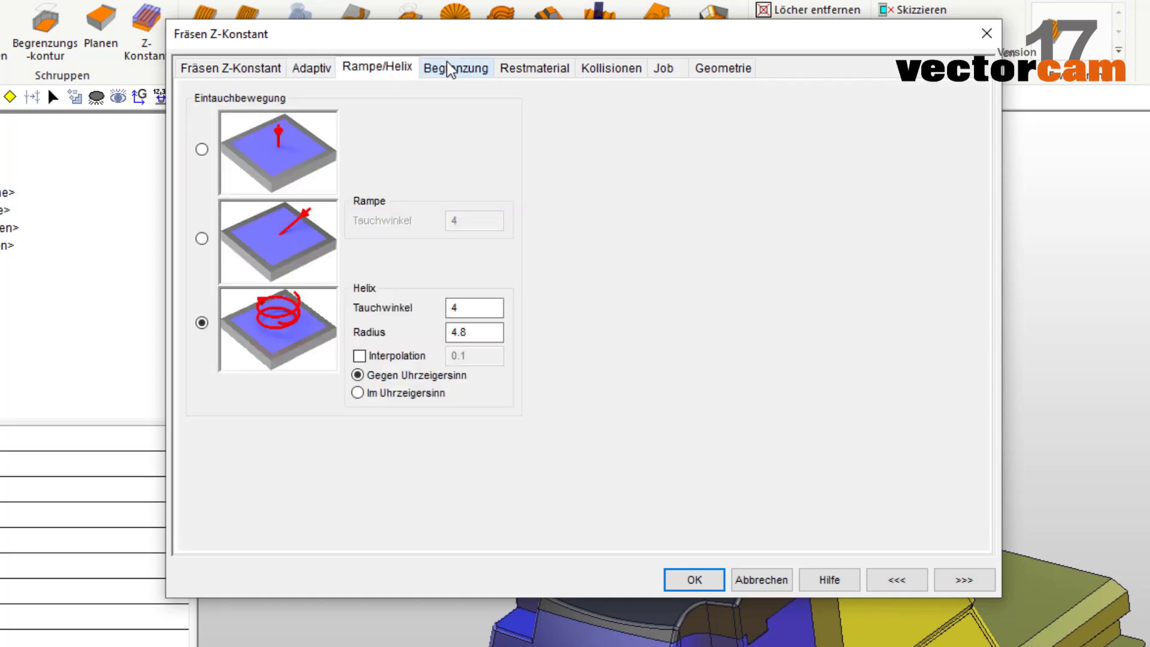
click(451, 69)
click(542, 70)
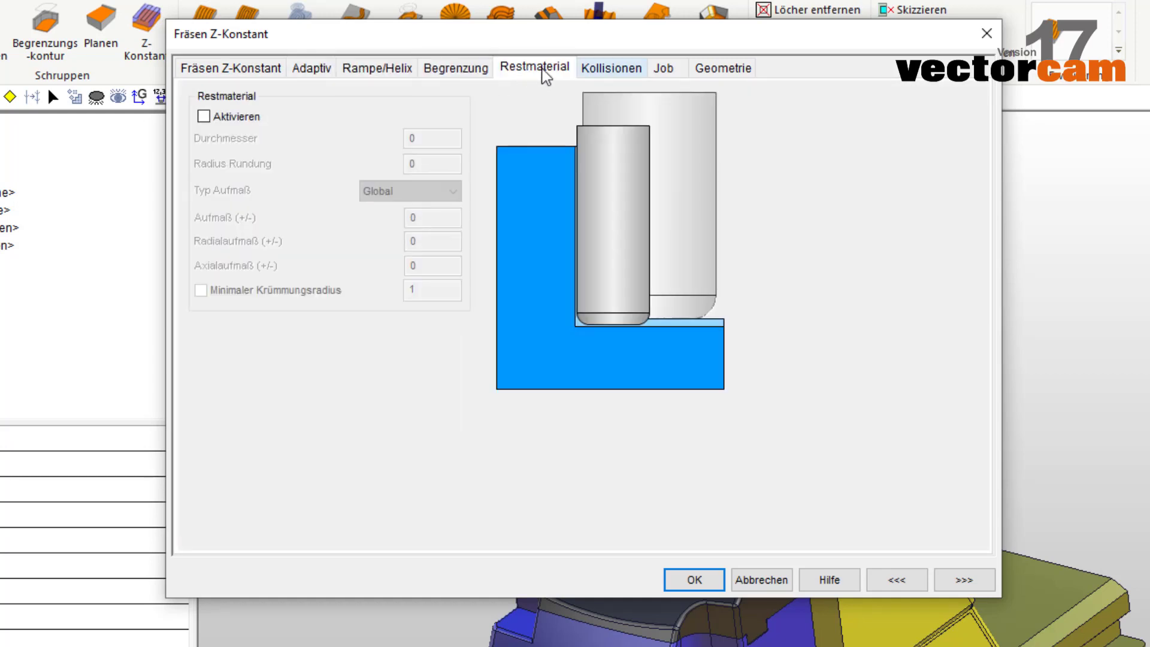
click(471, 73)
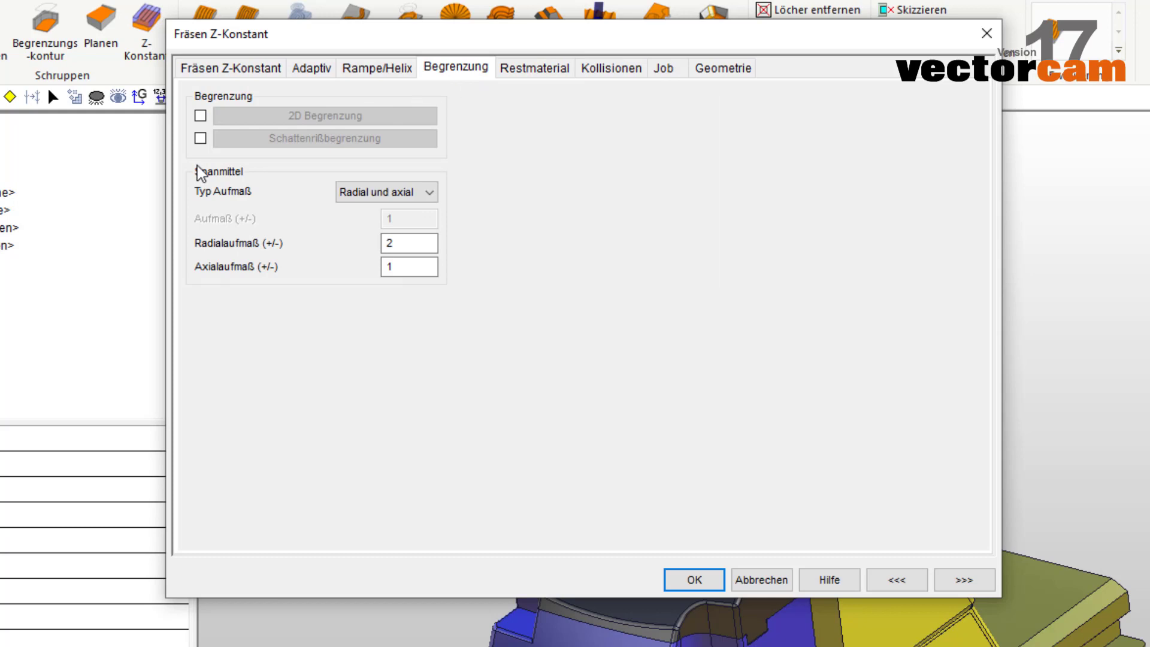
click(426, 201)
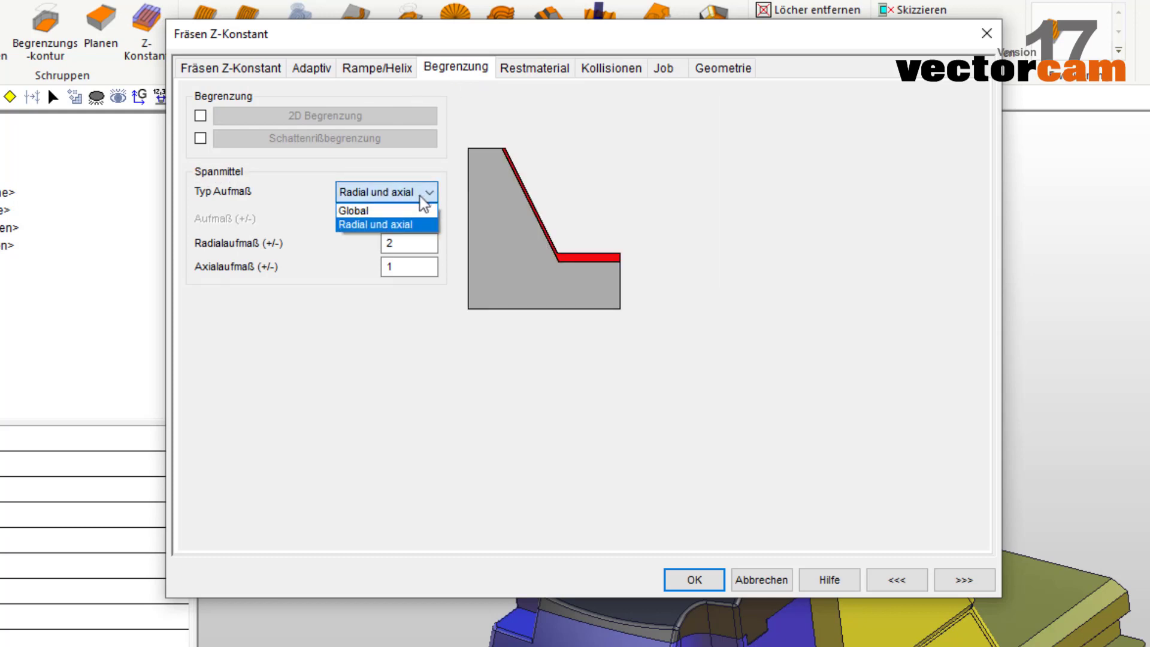
click(419, 209)
click(436, 199)
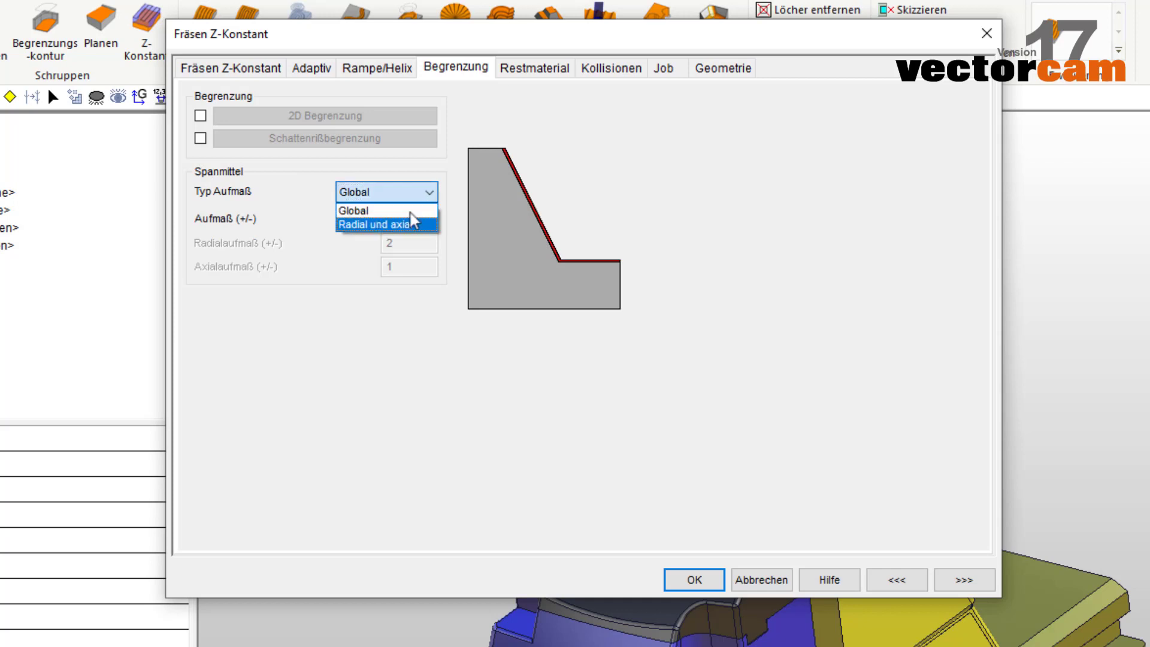
click(396, 223)
click(412, 247)
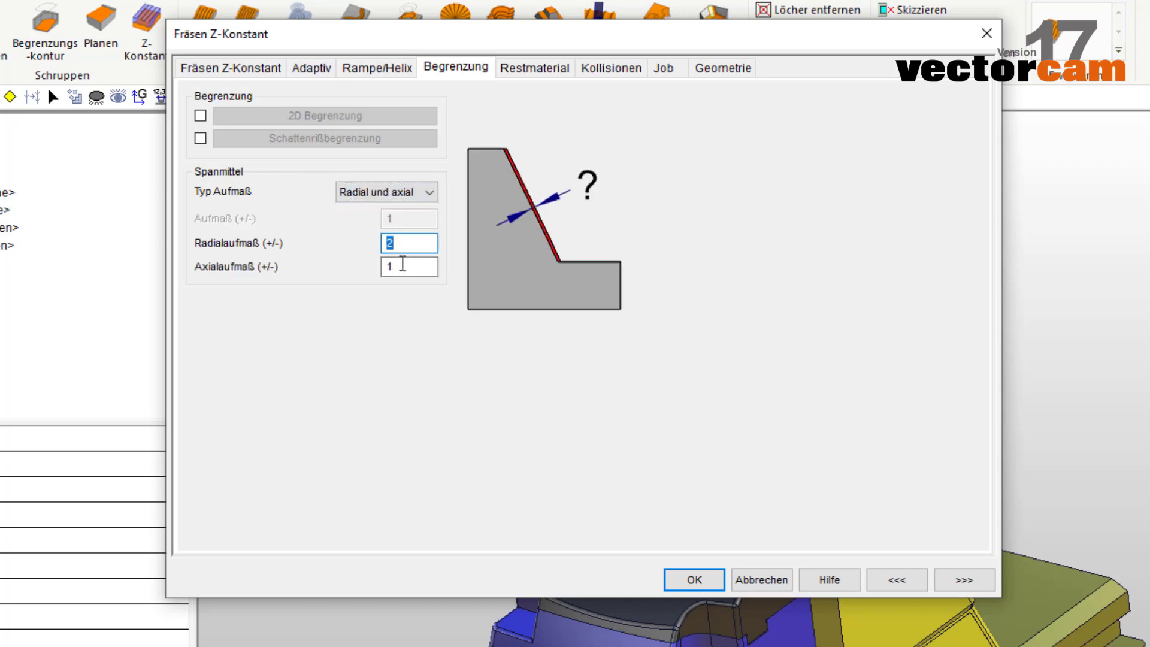
click(402, 264)
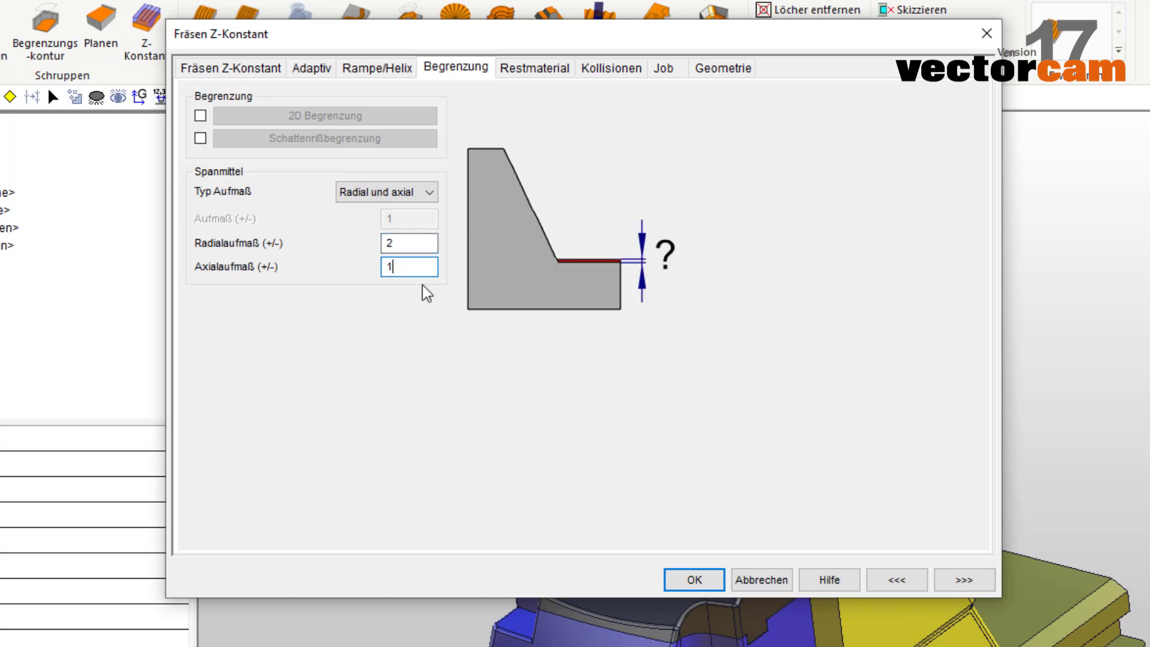
Look over the rest material, collision and tool pages, reaching the Geometrie page
click(528, 73)
click(605, 71)
click(662, 70)
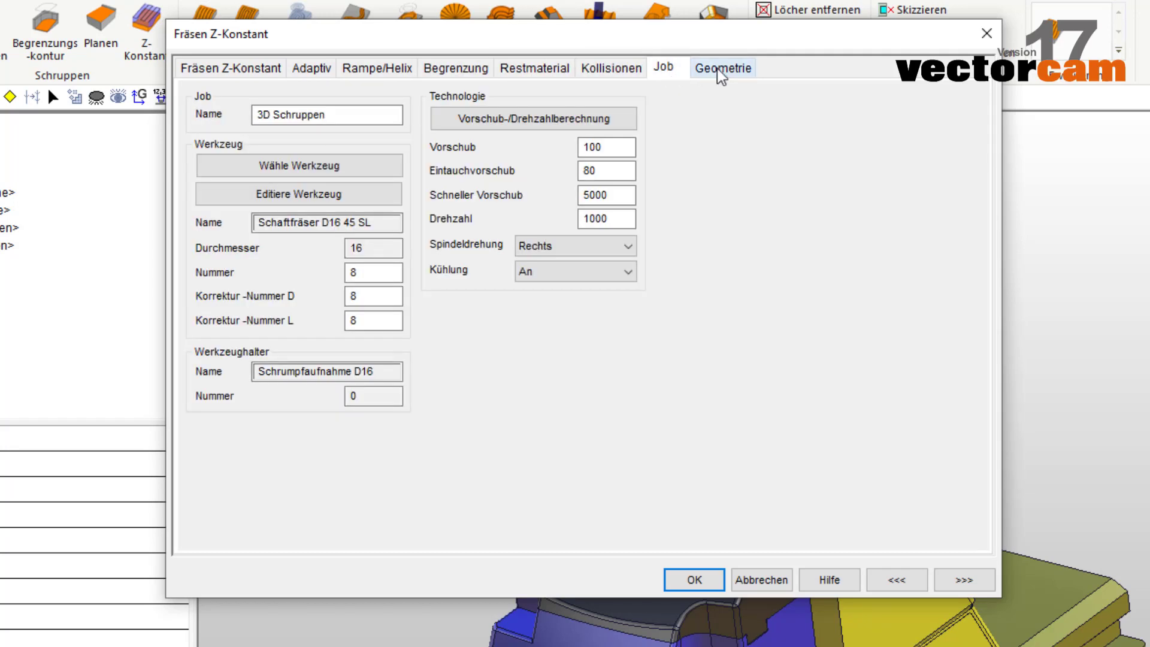
click(722, 68)
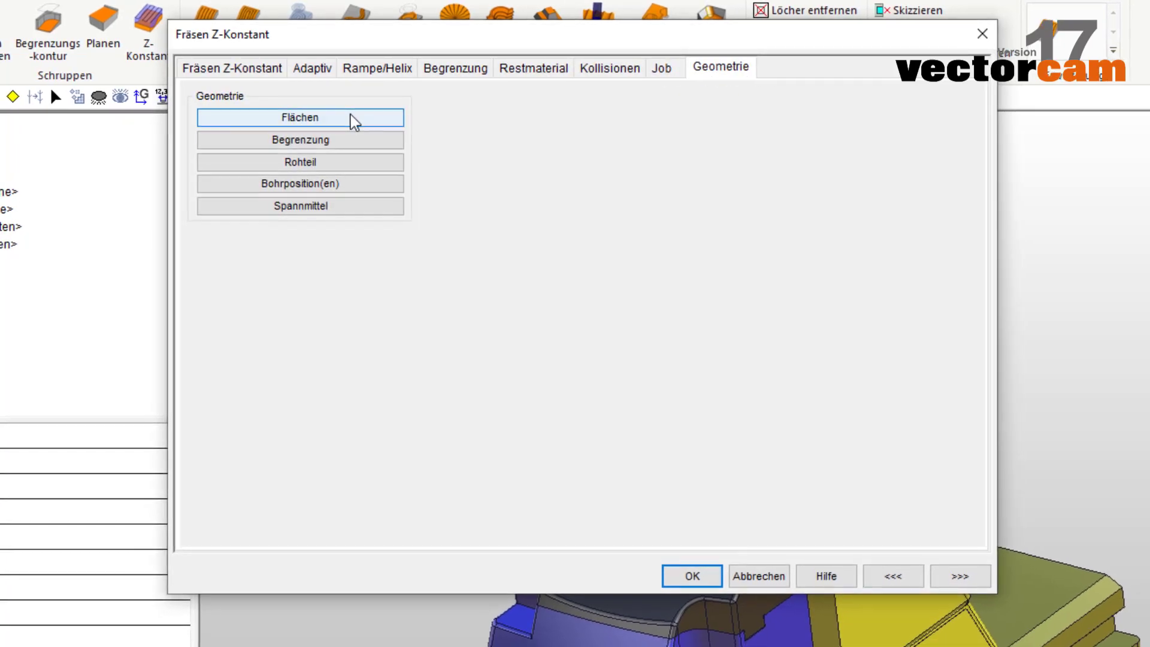
Assign the part surfaces and the stock as the job's geometry
click(387, 139)
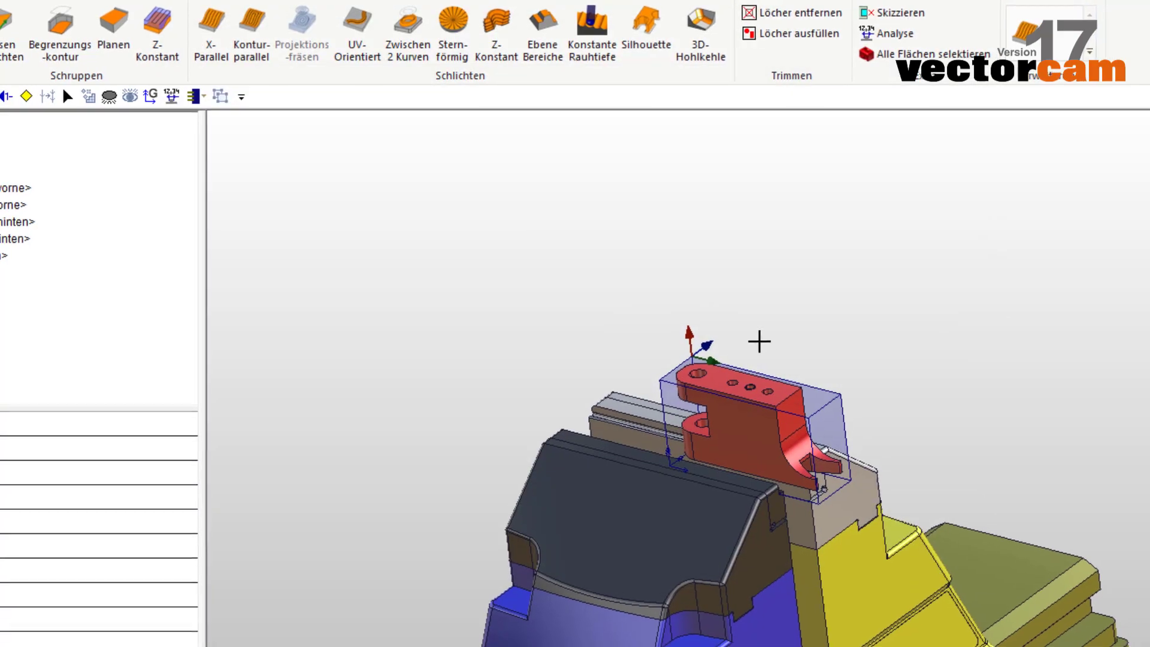
right_click(754, 336)
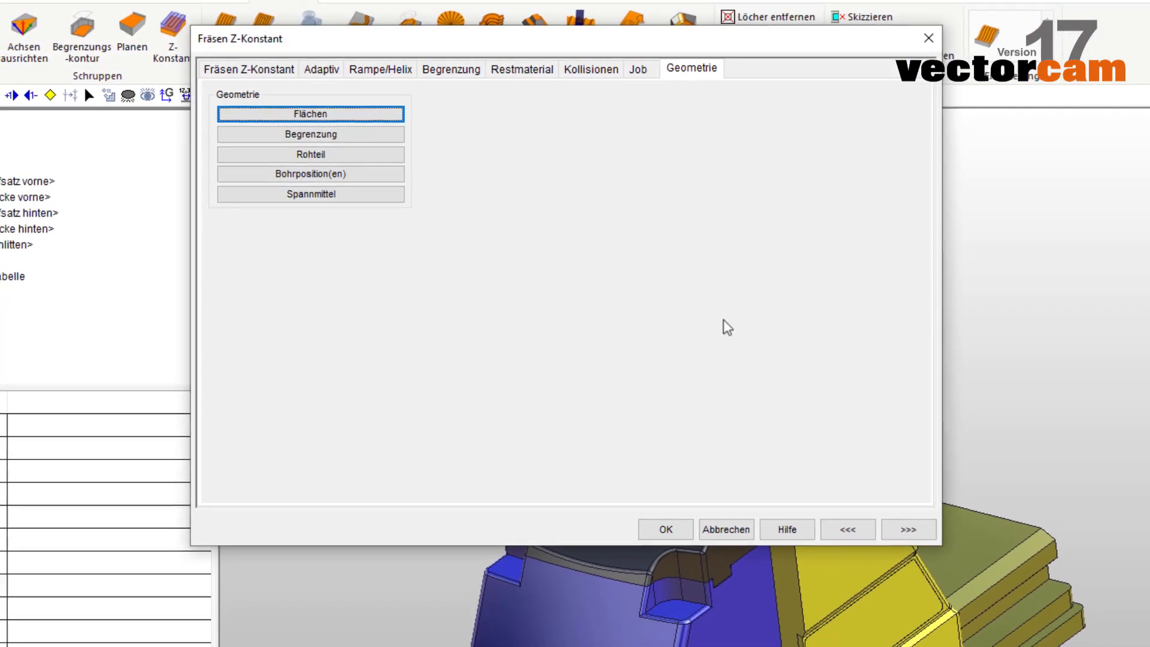
click(326, 154)
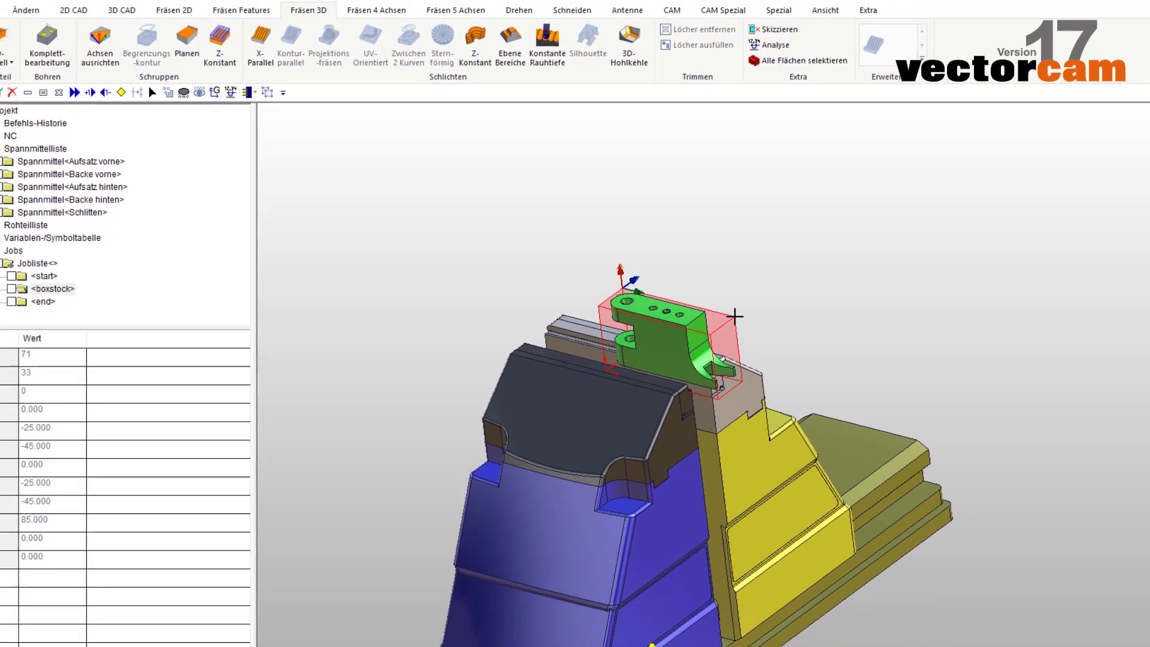
right_click(731, 320)
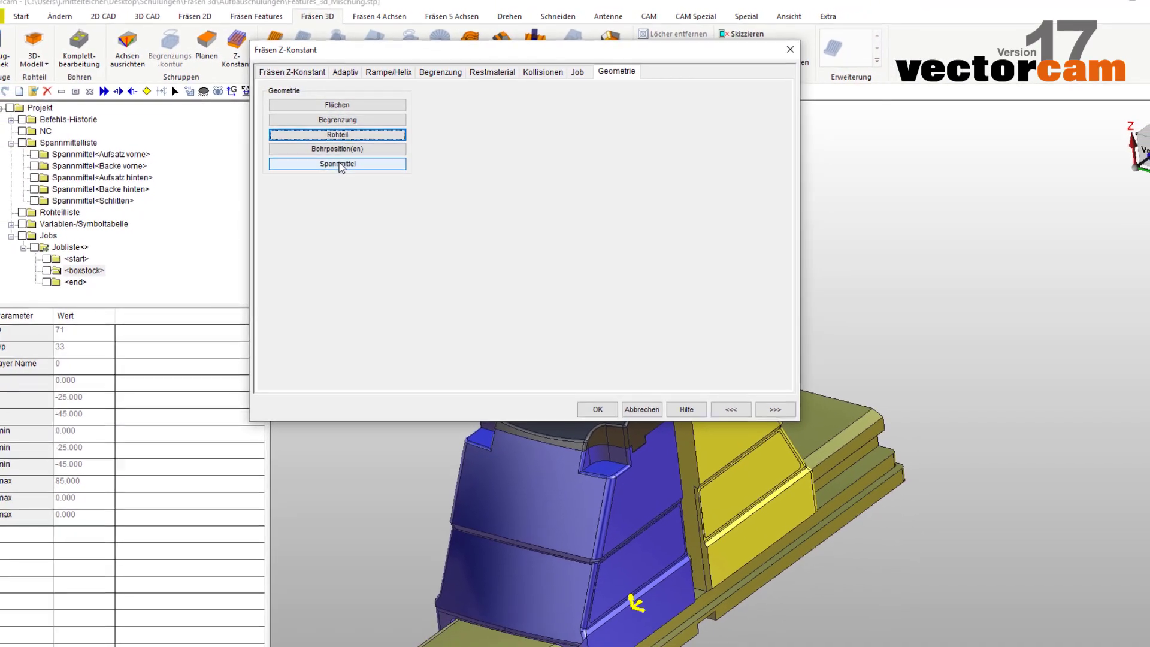
Add both vise jaws as clamping geometry and confirm the 3D Schruppen job
click(339, 162)
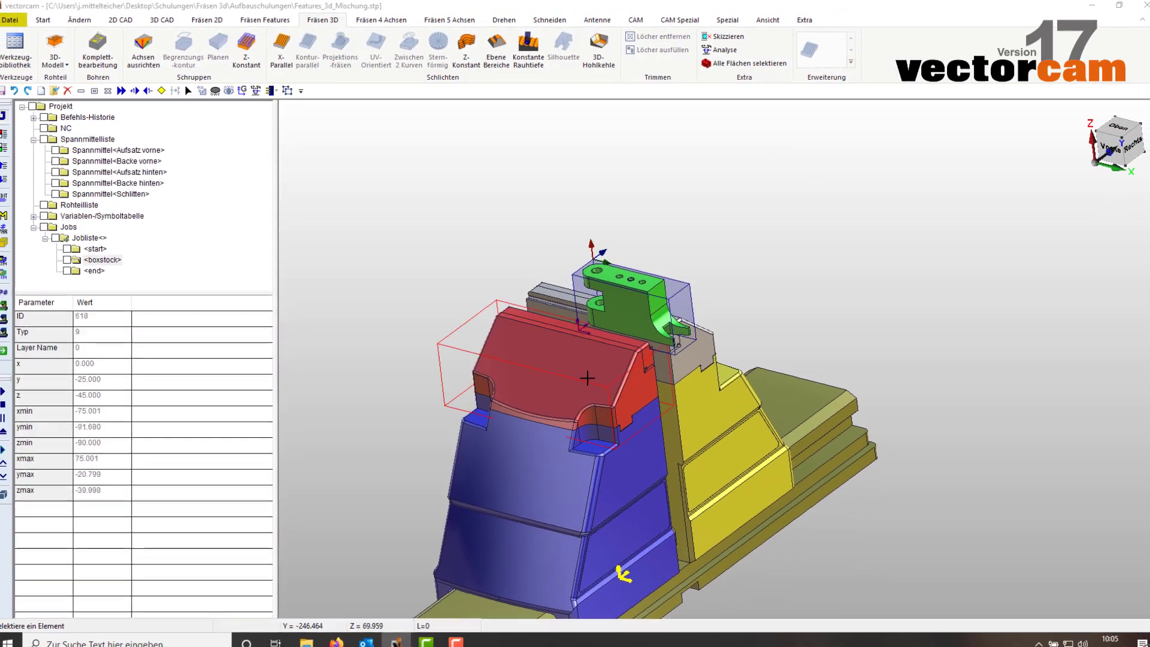
click(698, 348)
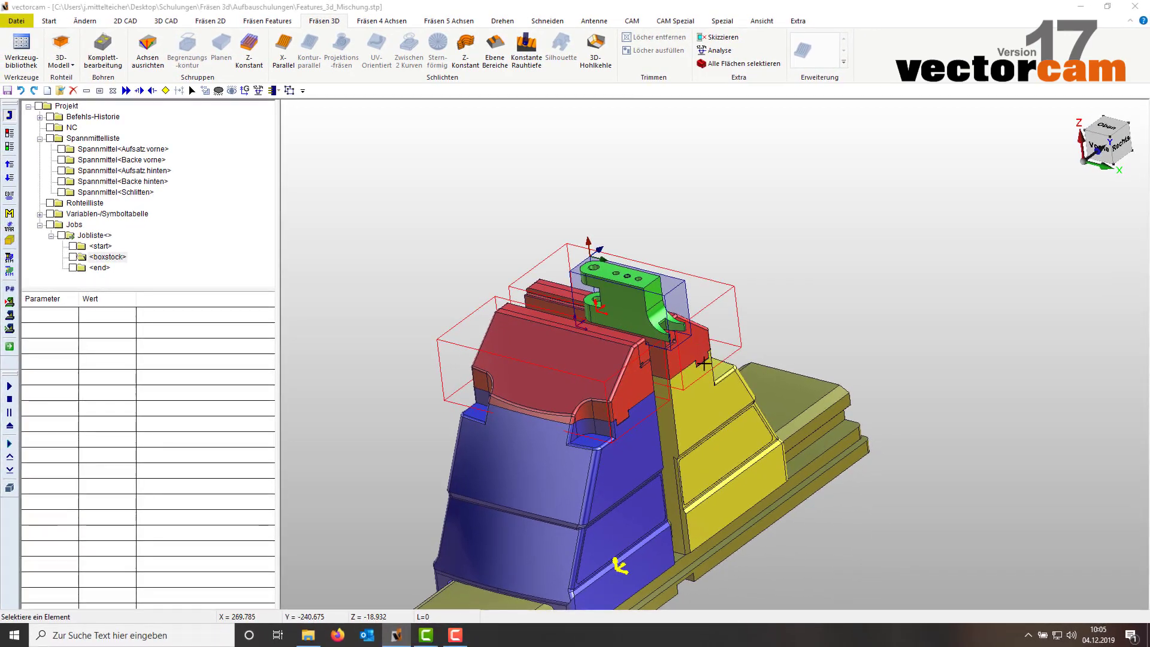
right_click(695, 432)
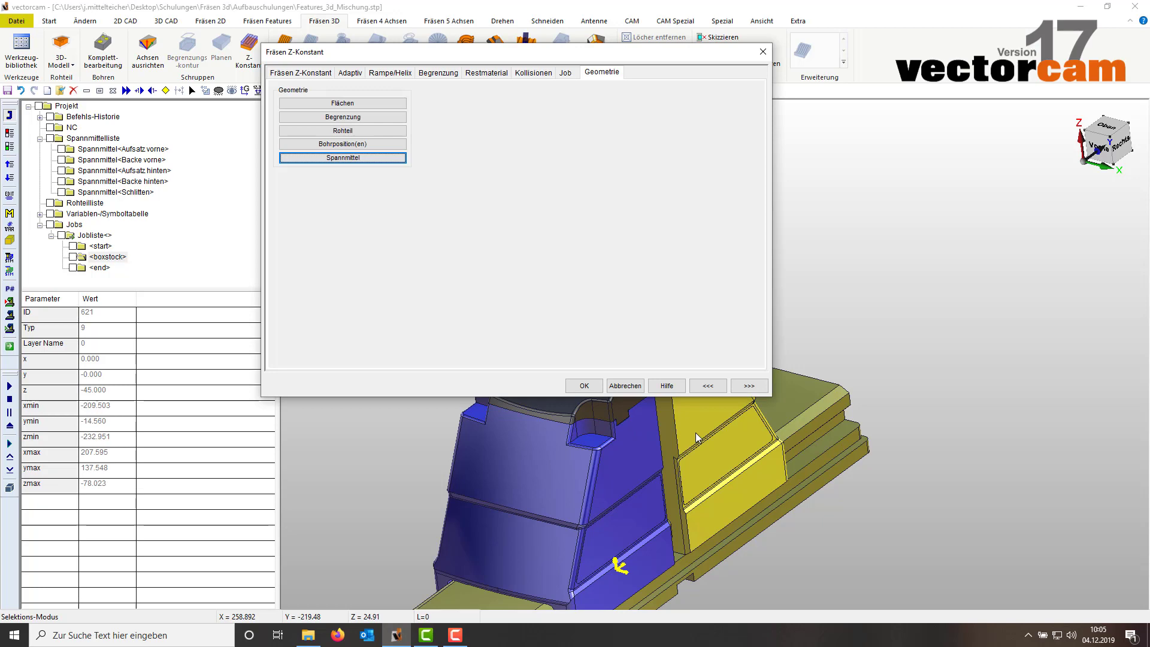
click(583, 386)
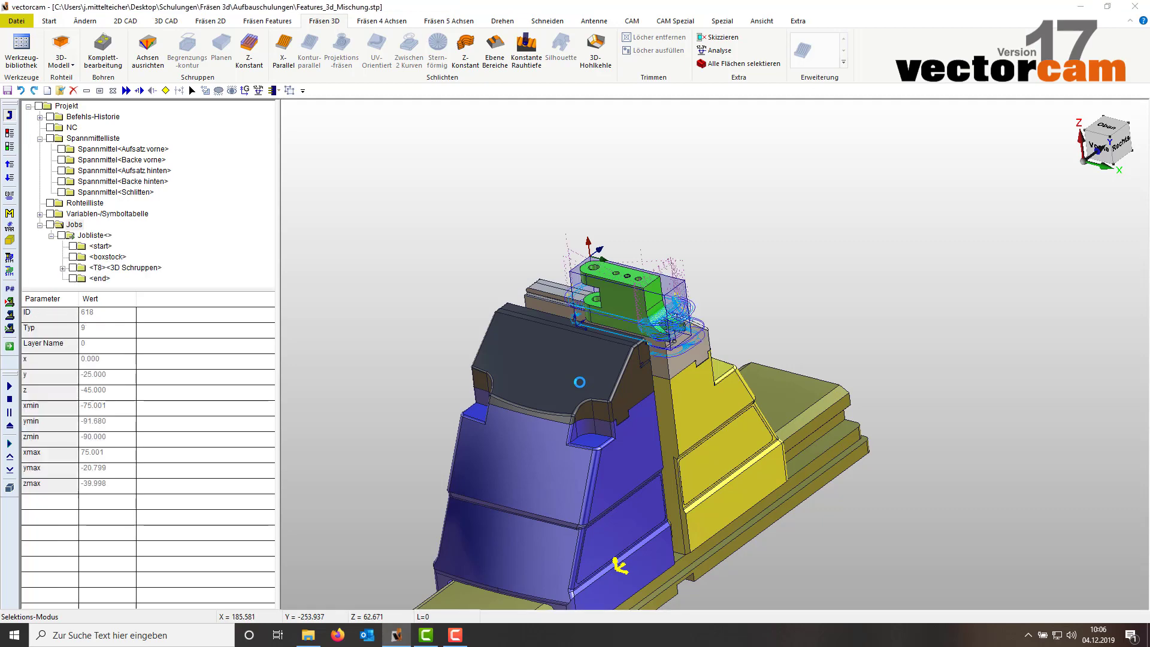
Orbit and zoom to inspect the T8 roughing toolpath around the part
middle_drag(580, 381, 654, 317)
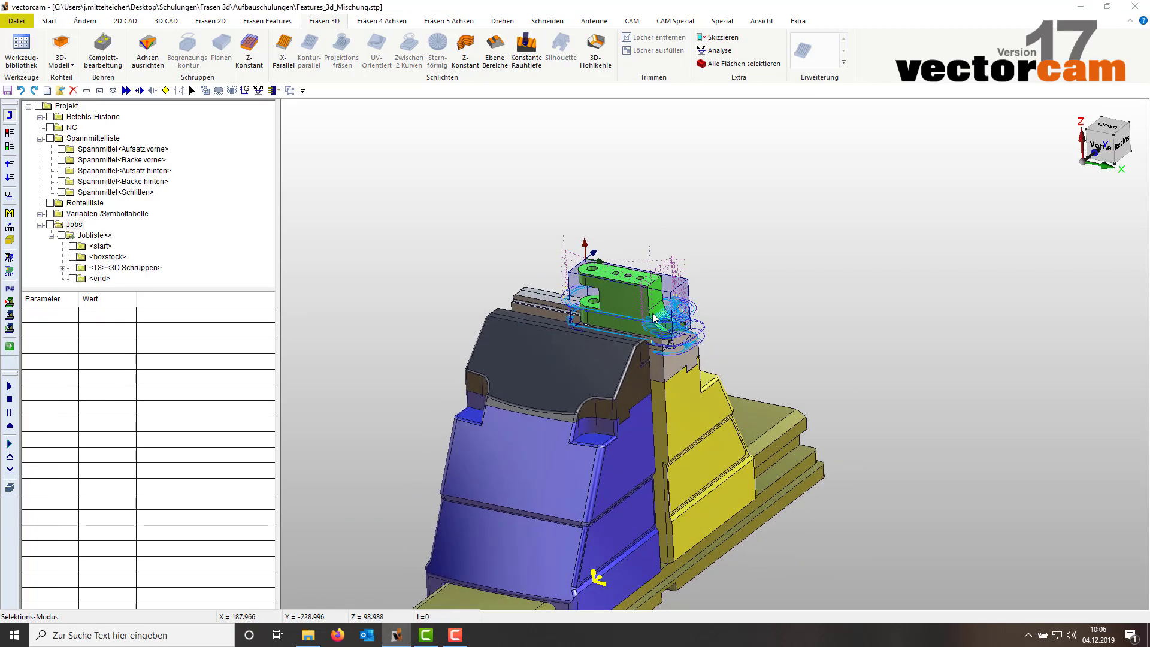
scroll(654, 318, down, 1)
scroll(647, 360, down, 1)
scroll(642, 398, down, 1)
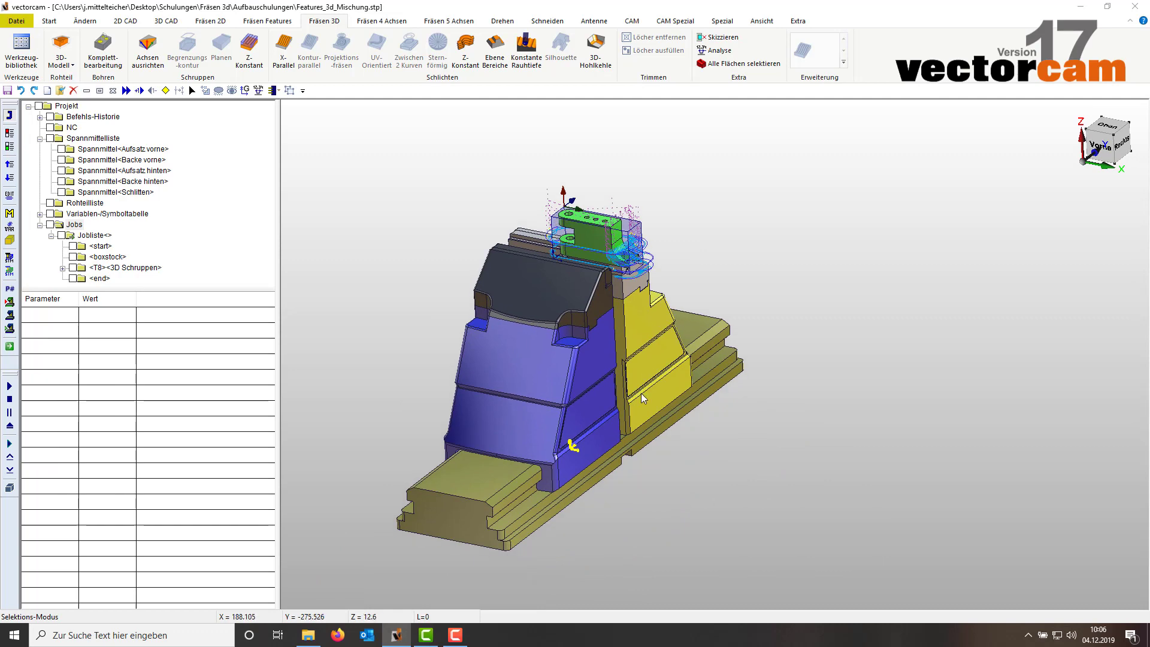
Turn and zoom the view to check the yellow work origin marker on the fixture
middle_drag(632, 478, 564, 409)
scroll(522, 454, up, 3)
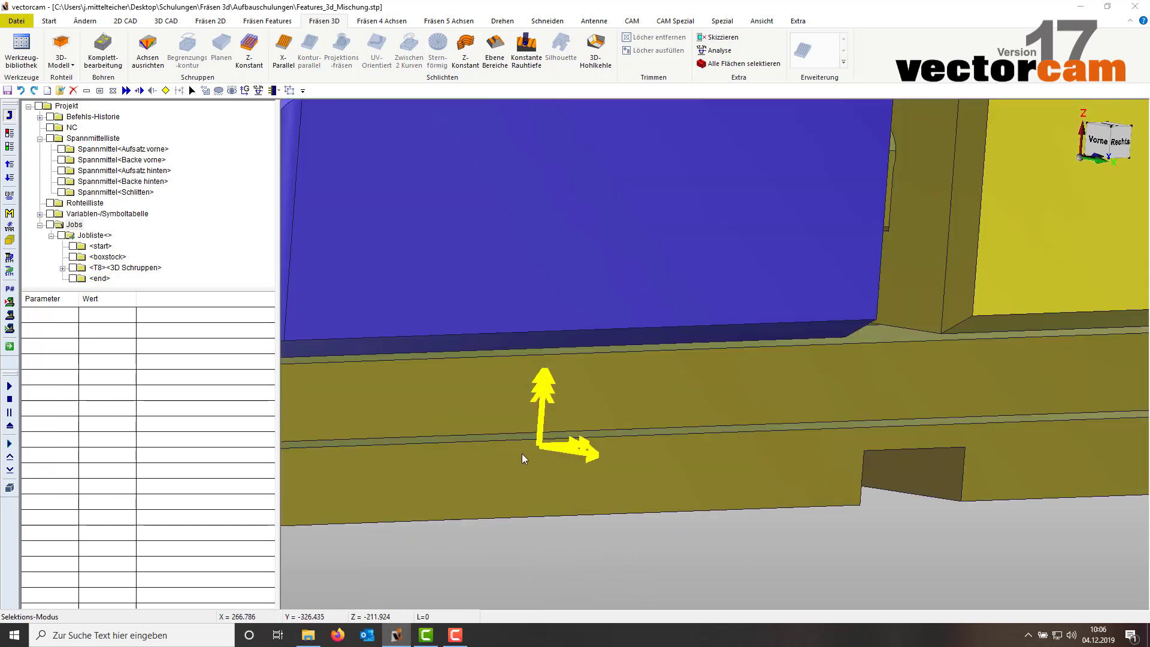
scroll(522, 454, up, 2)
scroll(522, 454, down, 3)
scroll(522, 454, down, 2)
scroll(522, 454, down, 1)
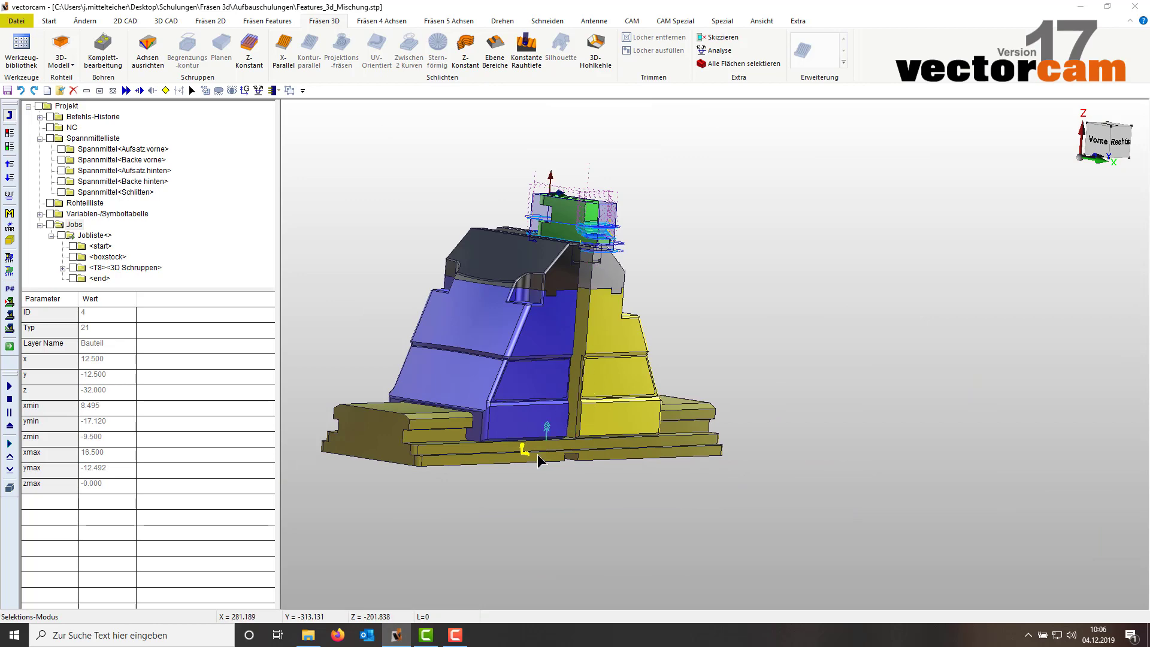
scroll(522, 459, up, 3)
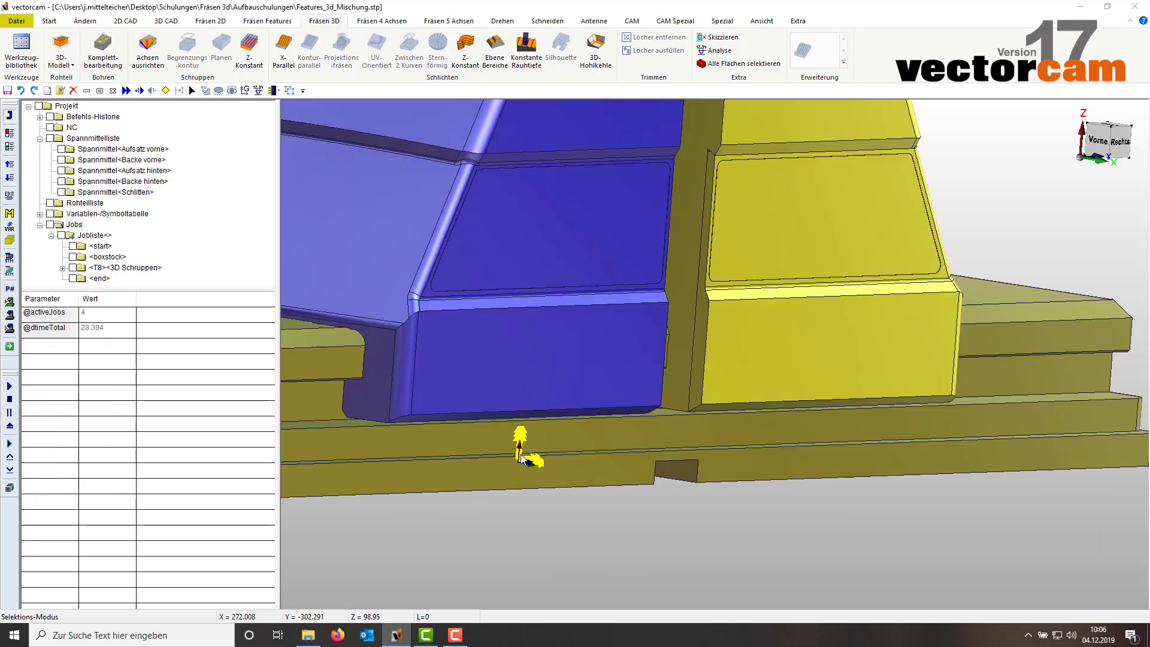
scroll(522, 458, down, 3)
scroll(556, 380, up, 2)
scroll(556, 380, up, 2)
scroll(555, 380, up, 2)
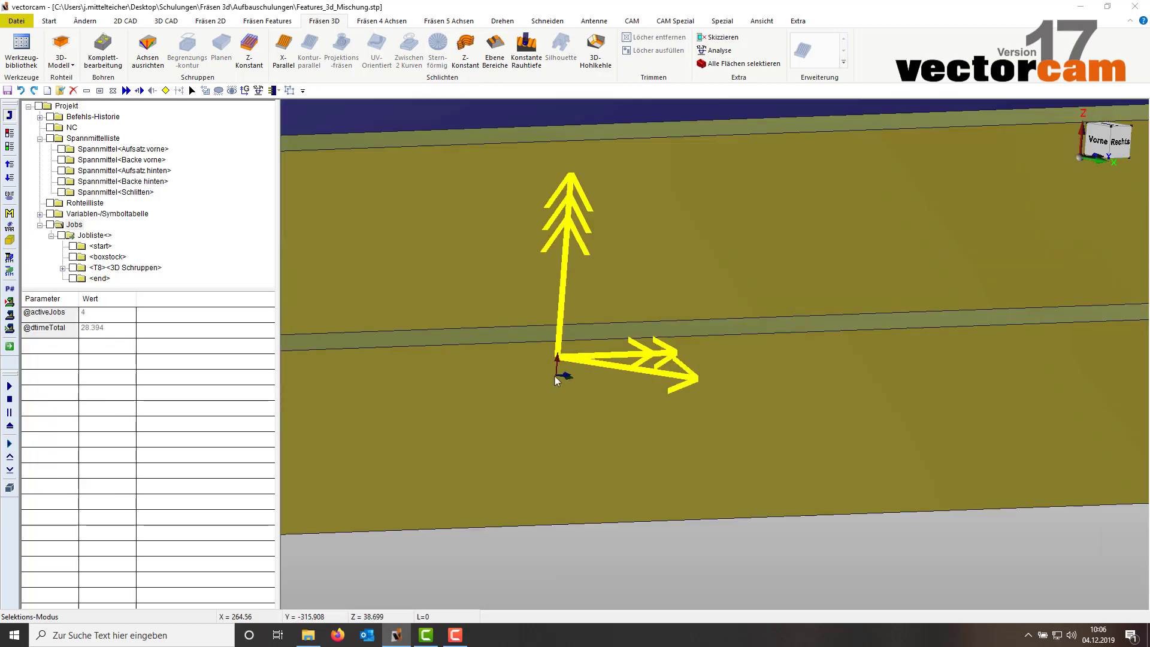
scroll(557, 377, down, 3)
scroll(560, 371, down, 1)
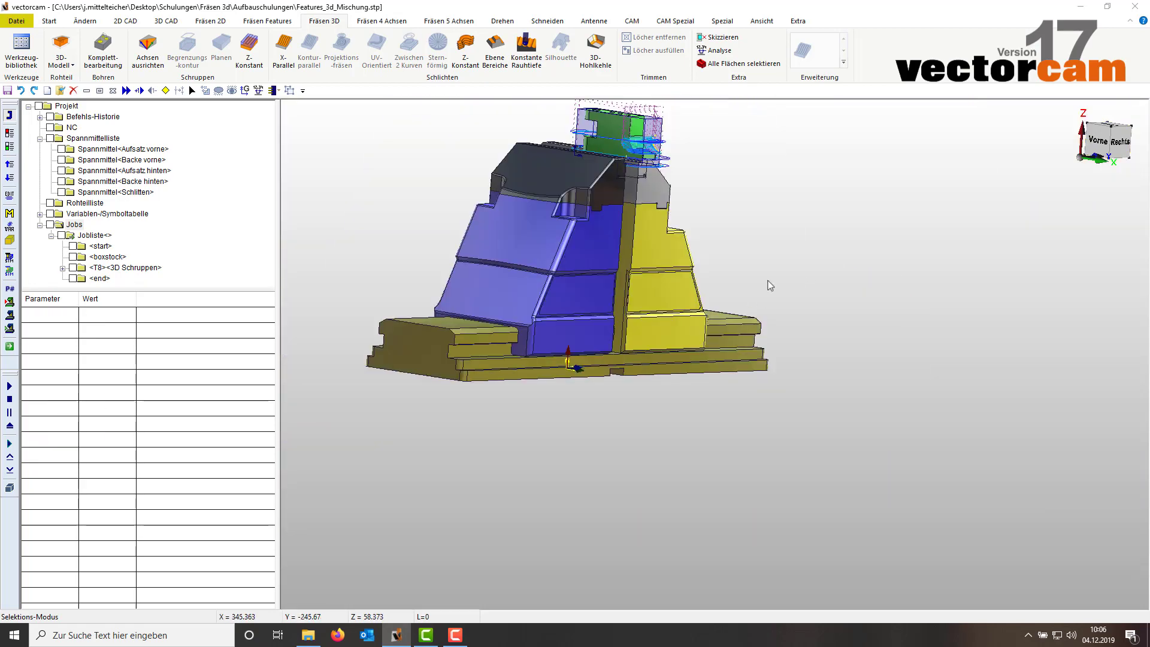
middle_drag(810, 281, 760, 283)
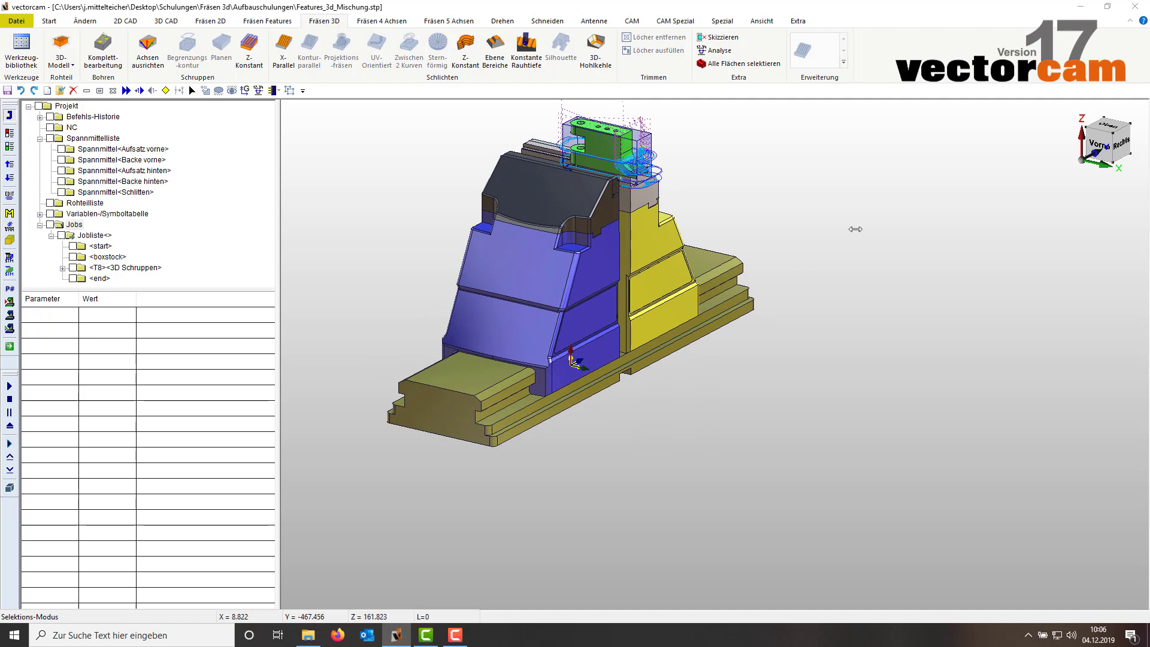
Launch Externe Simulation on machine 5x_dmu75_vc with tolerance 0.1
click(12, 271)
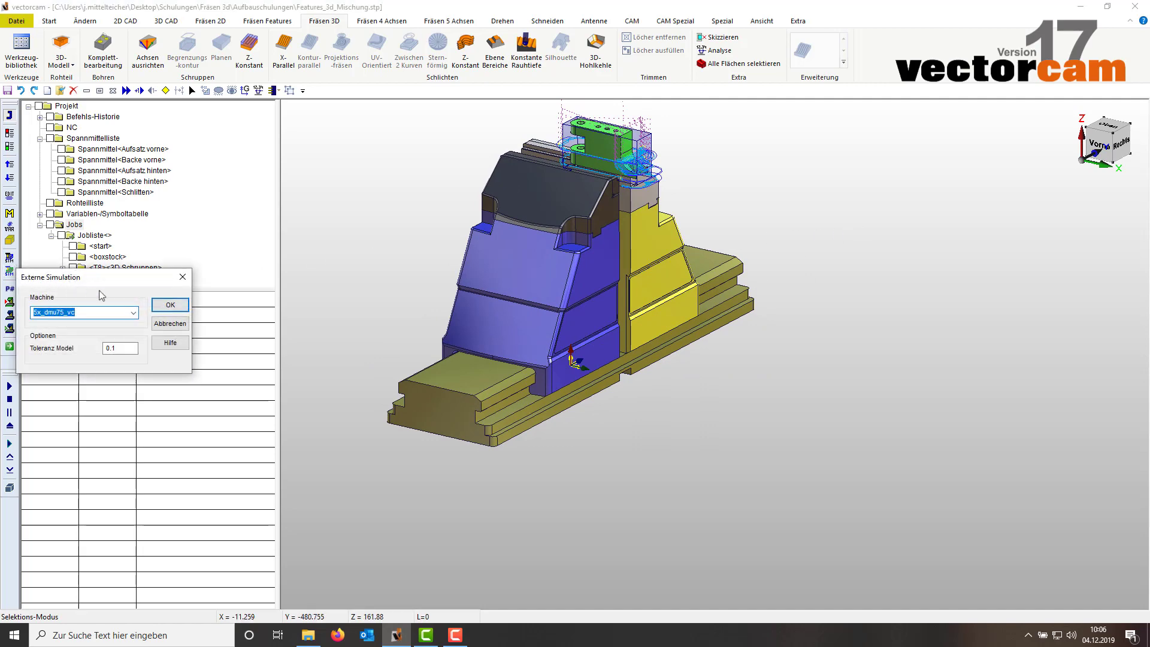
click(170, 305)
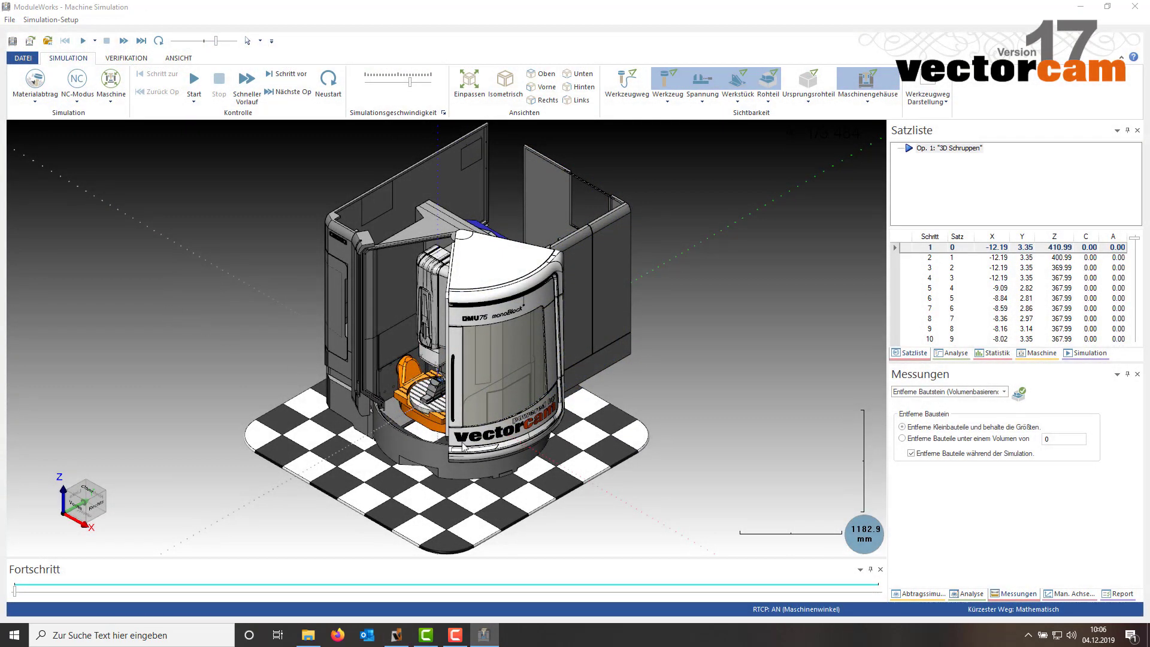
click(705, 104)
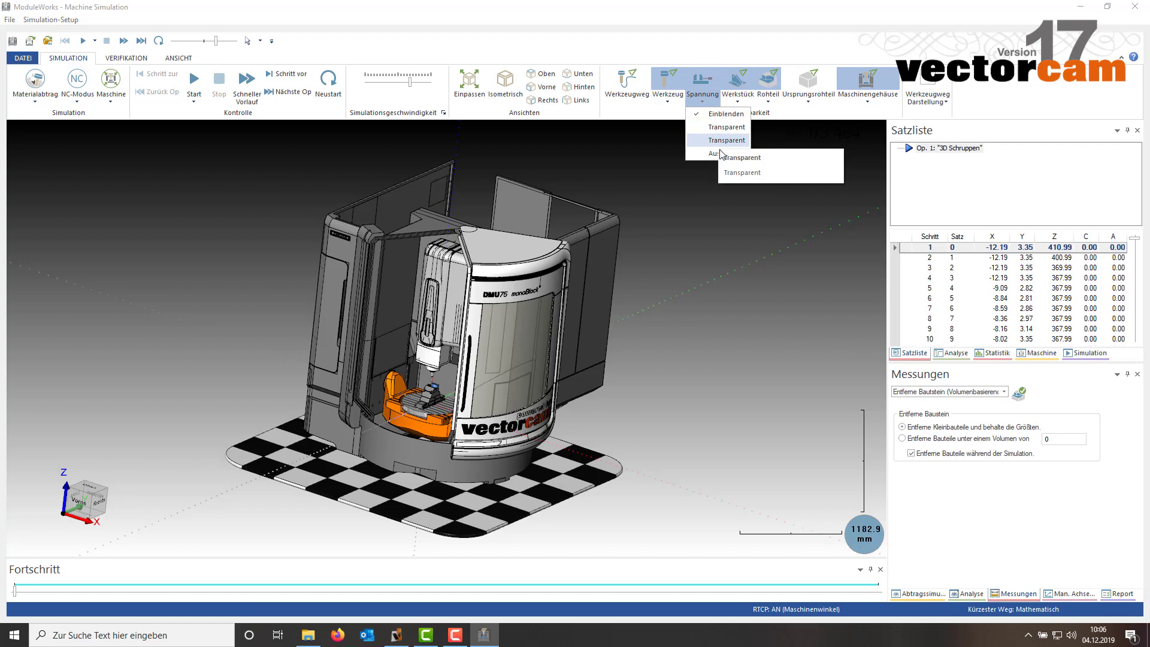
click(722, 153)
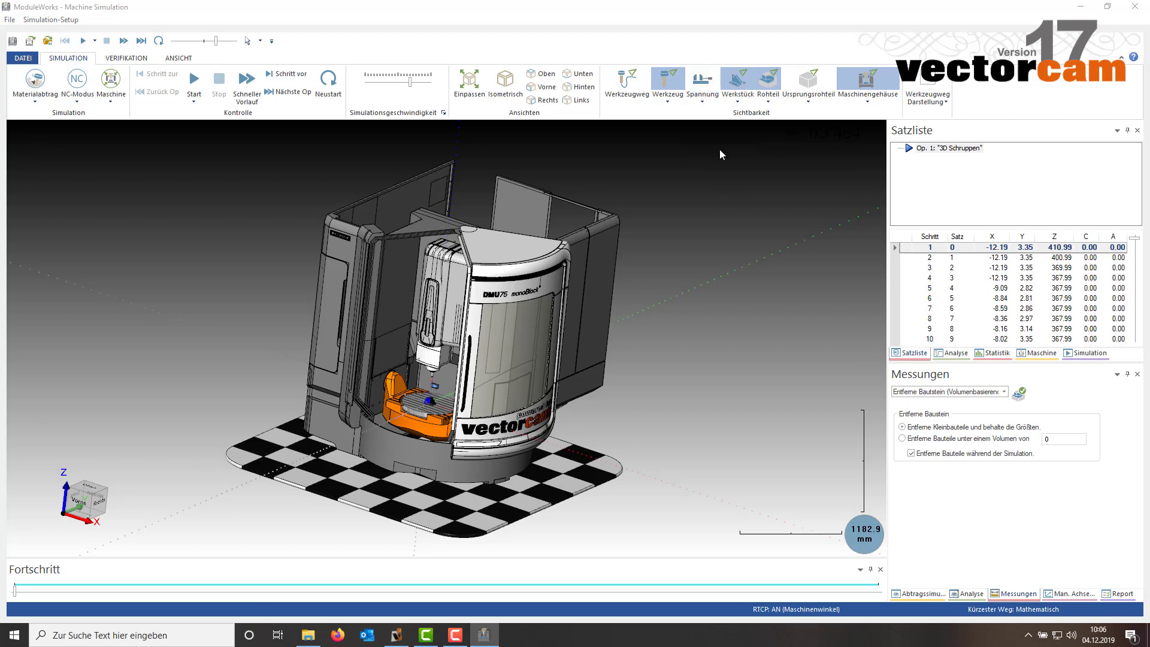
click(707, 100)
click(726, 120)
scroll(429, 406, up, 3)
scroll(428, 406, up, 3)
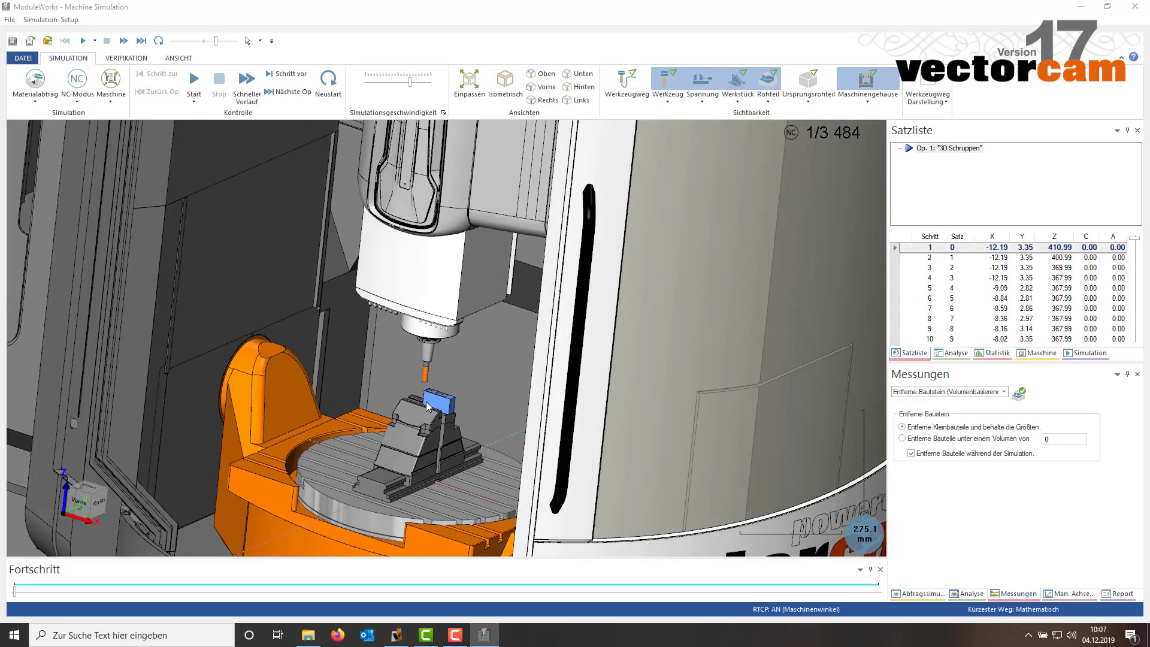
scroll(428, 406, up, 2)
scroll(452, 344, up, 2)
scroll(458, 310, up, 2)
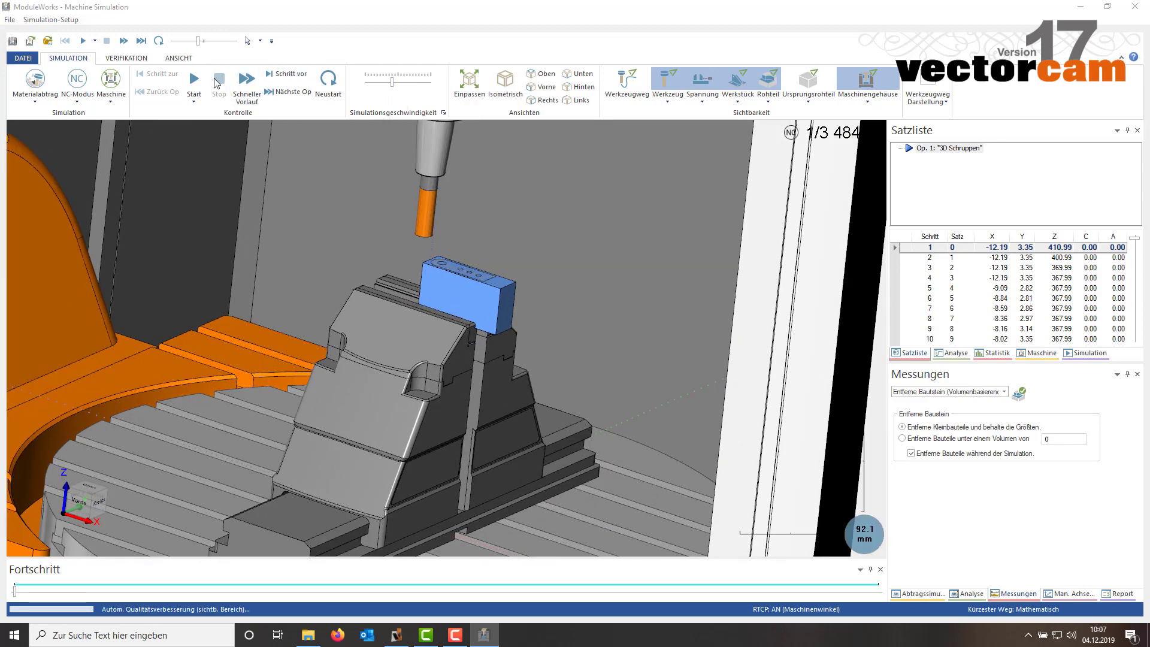
Start the simulation and raise the speed slider to run all 3484 blocks
click(193, 83)
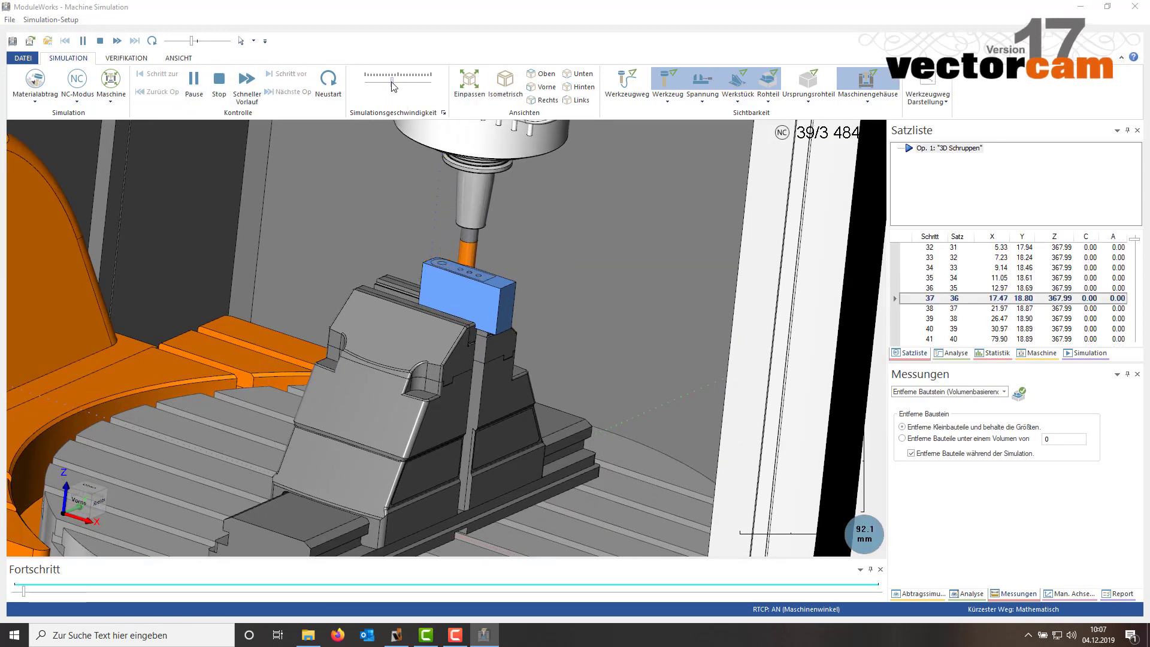
drag(392, 86, 408, 83)
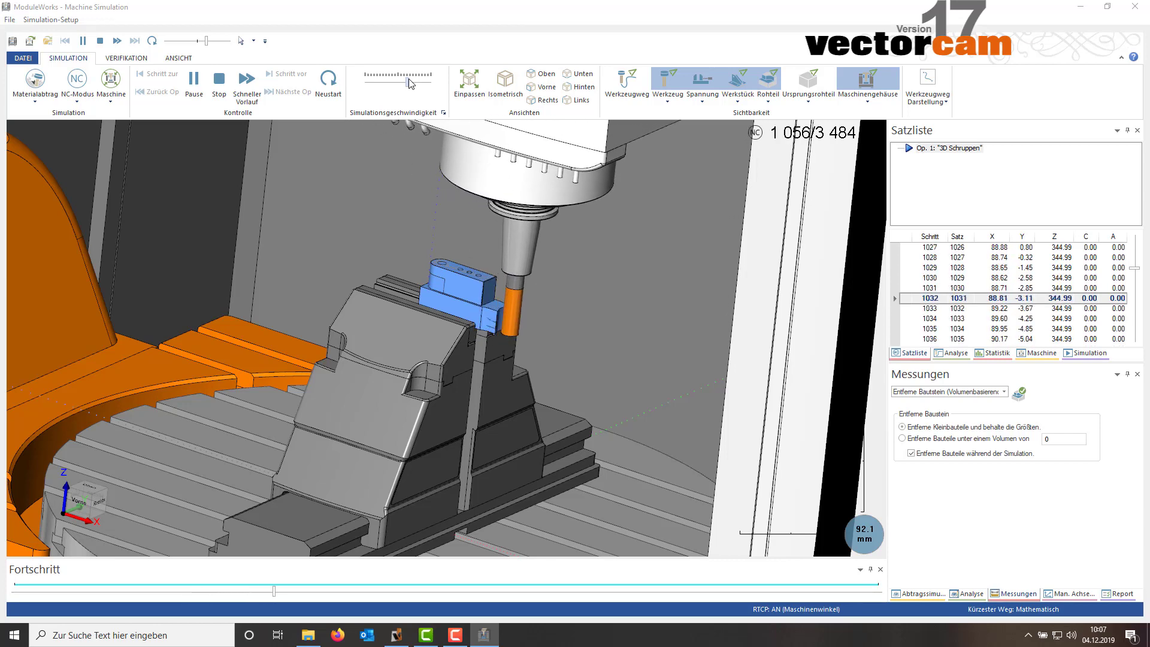
scroll(489, 352, up, 1)
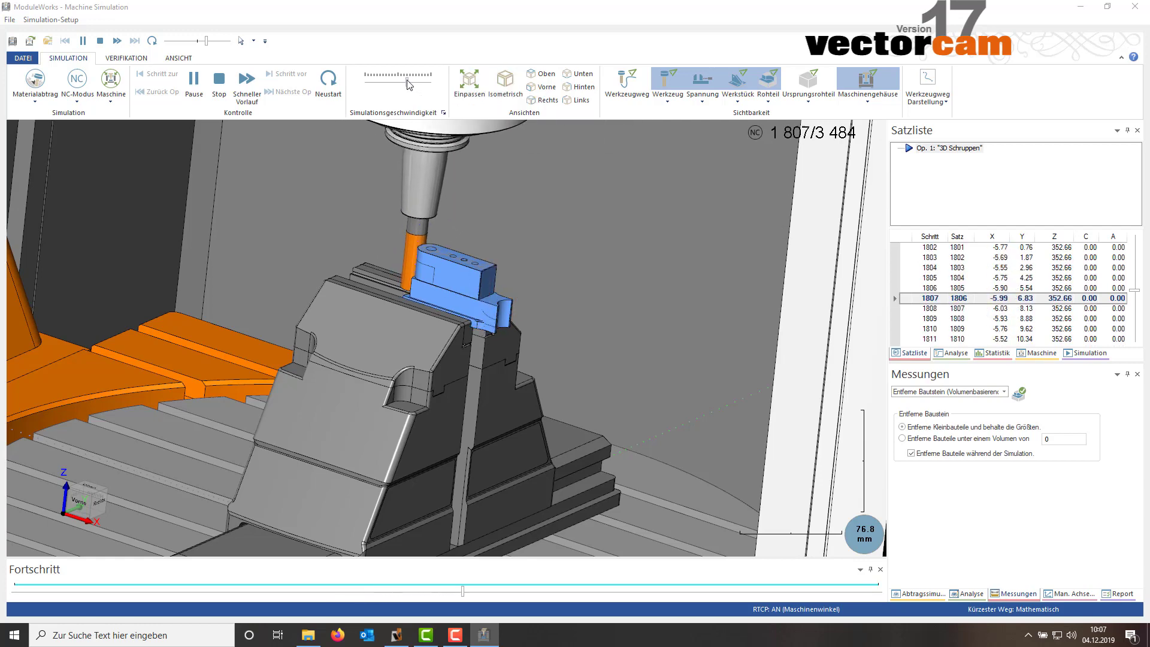
drag(408, 84, 413, 84)
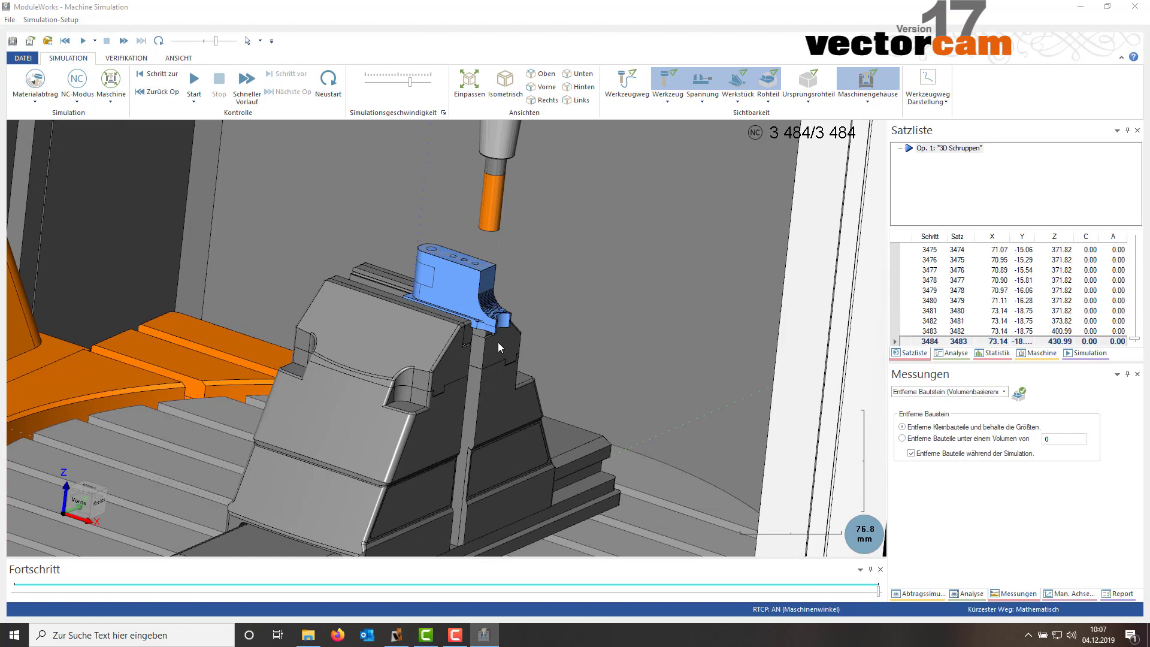
Zoom and orbit to inspect the roughed blue part in the vise
scroll(498, 342, up, 3)
mouse_move(460, 336)
mouse_down()
mouse_move(572, 364)
mouse_move(516, 348)
mouse_move(563, 346)
mouse_move(477, 348)
mouse_move(569, 390)
mouse_move(526, 371)
mouse_up()
scroll(526, 371, down, 3)
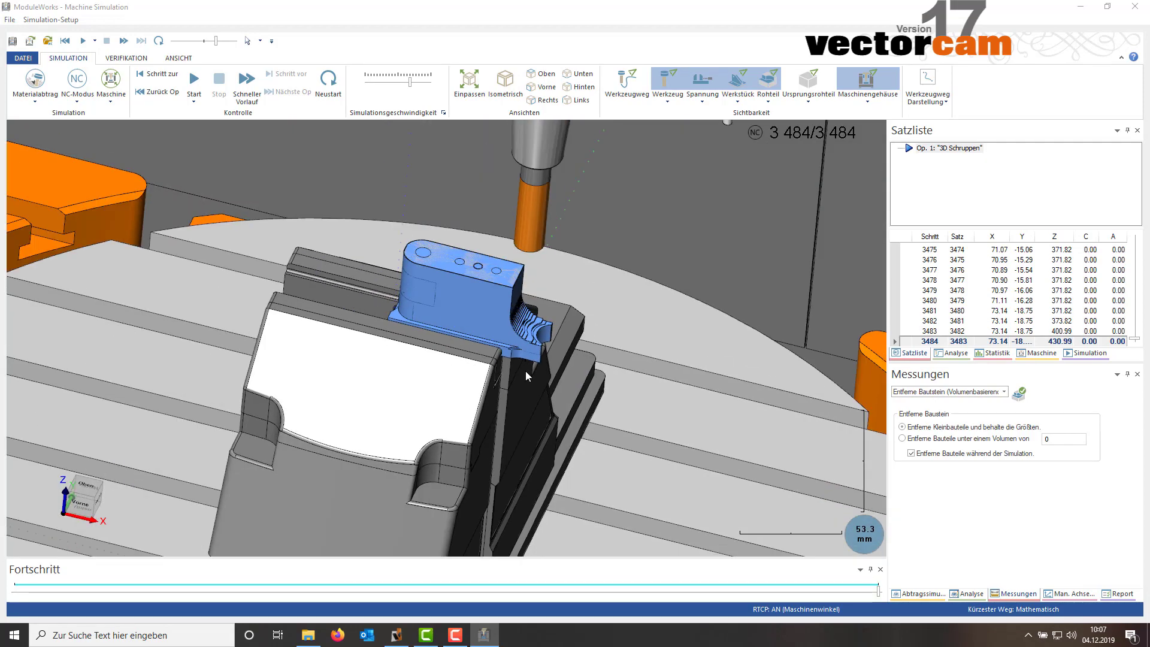